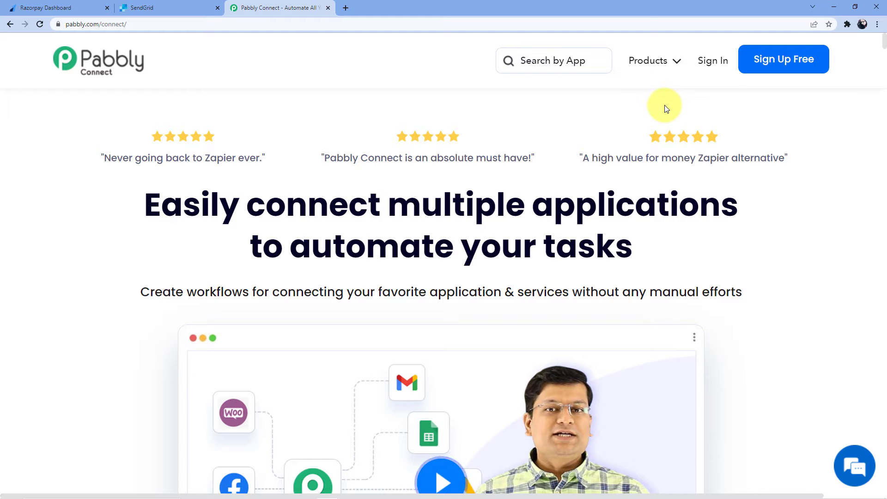
Step: Sign in to Pabbly using the Sign In button on the Pabbly Connect homepage
click(710, 63)
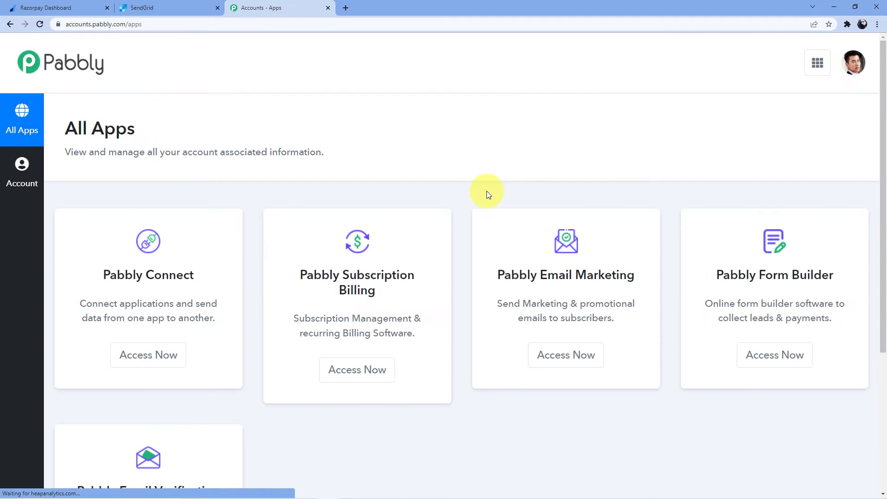
Step: Open Pabbly Connect and create a new workflow named 'Razorpay to SendGrid'
scroll(259, 264, down, 1)
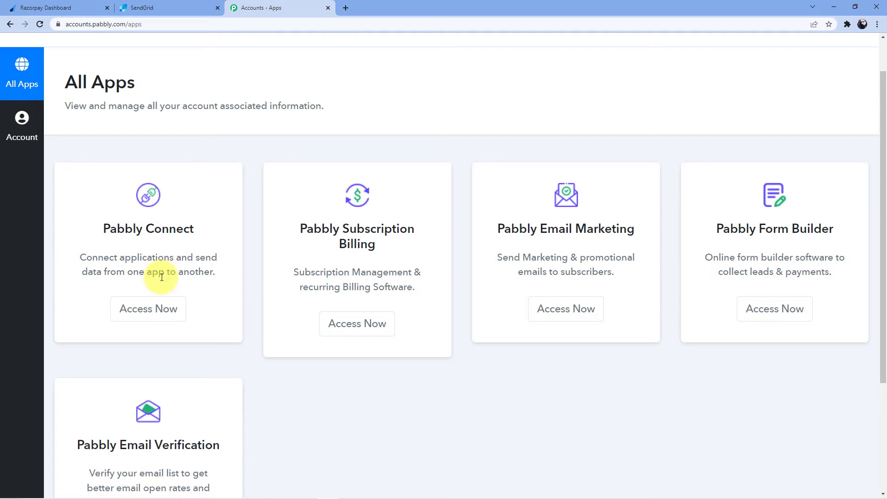
click(158, 311)
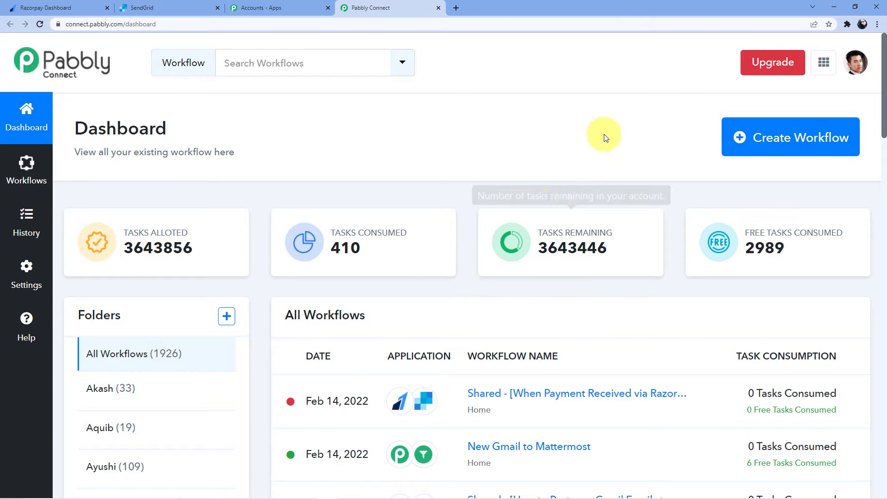
click(761, 138)
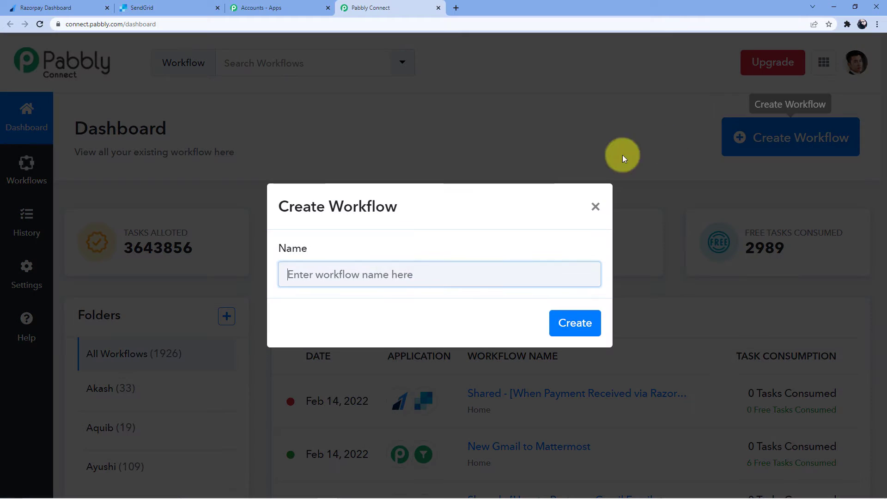
click(383, 276)
text(Raz)
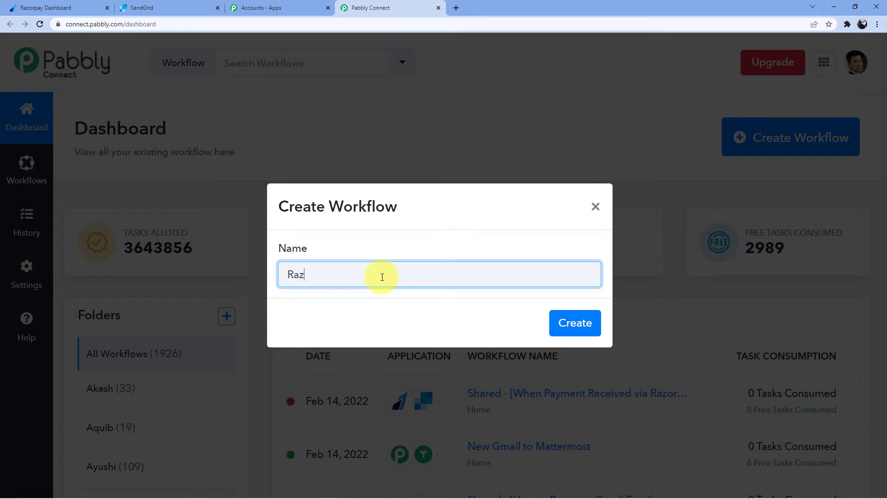
text(orpay to Sendgrid)
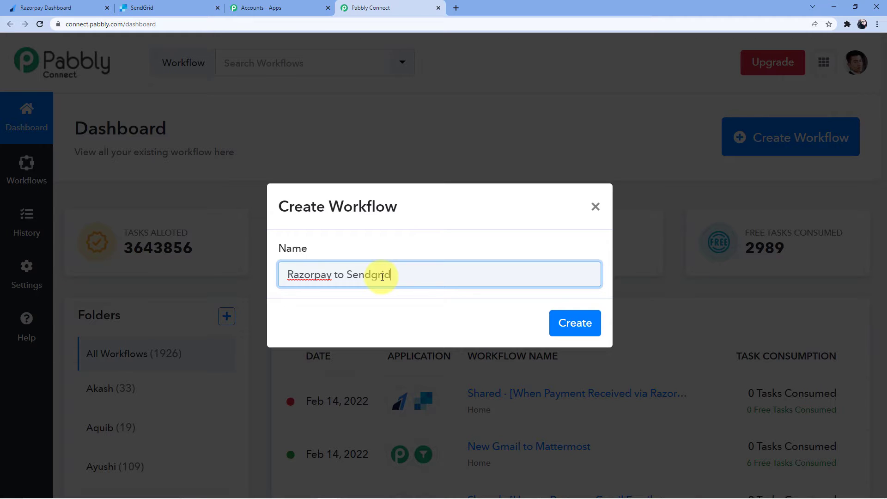
key(BackSpace)
key(BackSpace)
text(G)
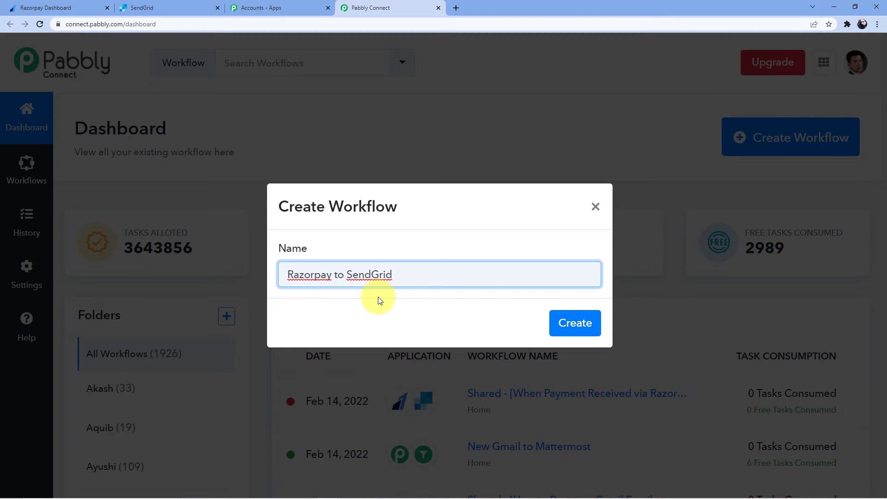
click(406, 272)
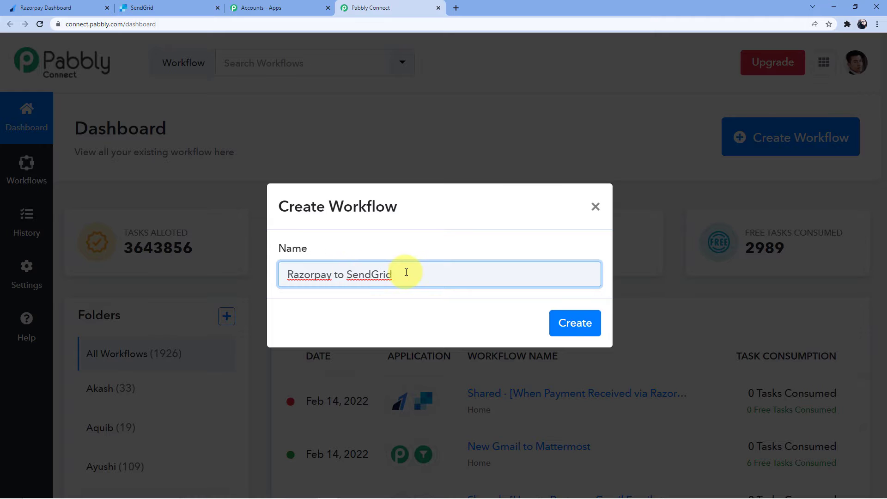
click(576, 323)
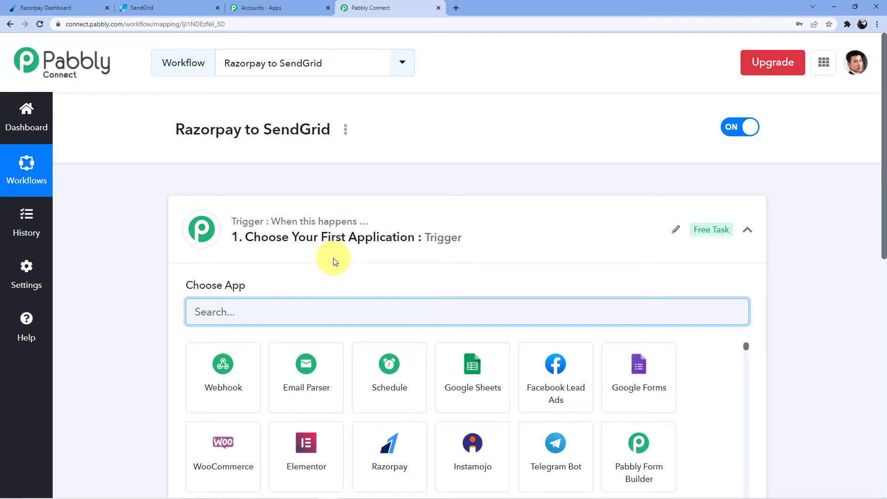
Step: Search 'Razo' in the trigger app list and pick Razorpay as the trigger app
scroll(295, 231, down, 7)
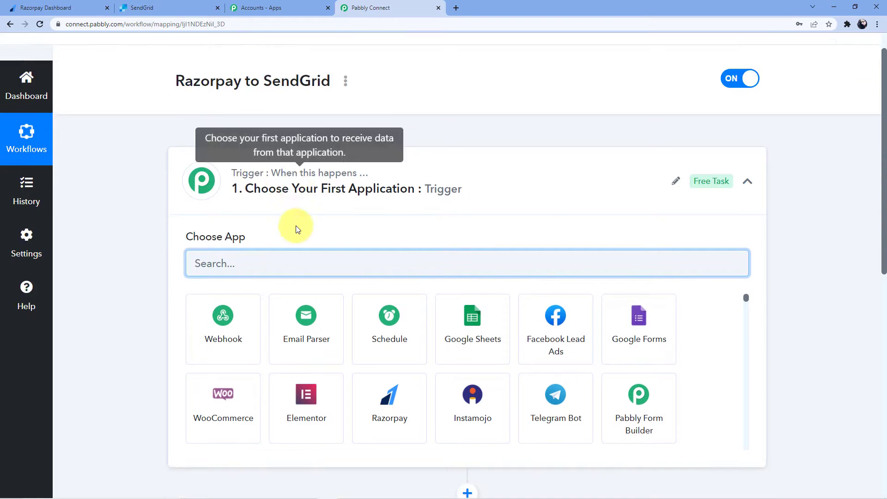
scroll(295, 326, up, 7)
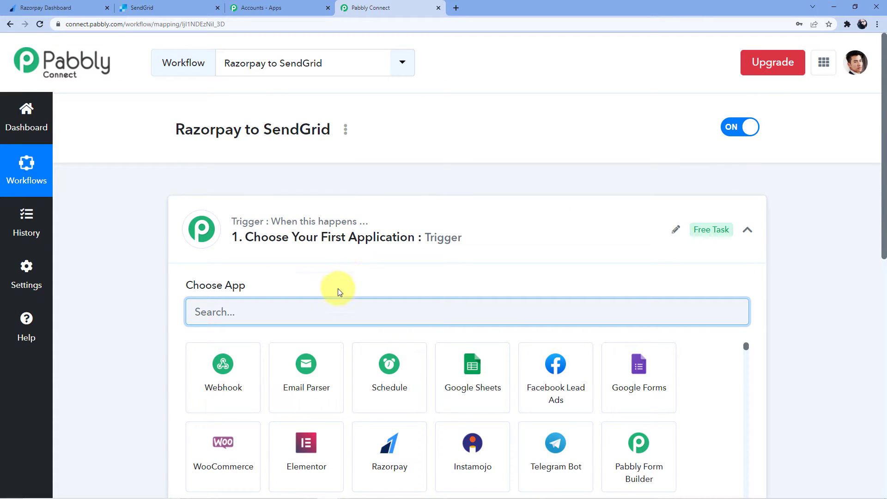
scroll(376, 257, down, 7)
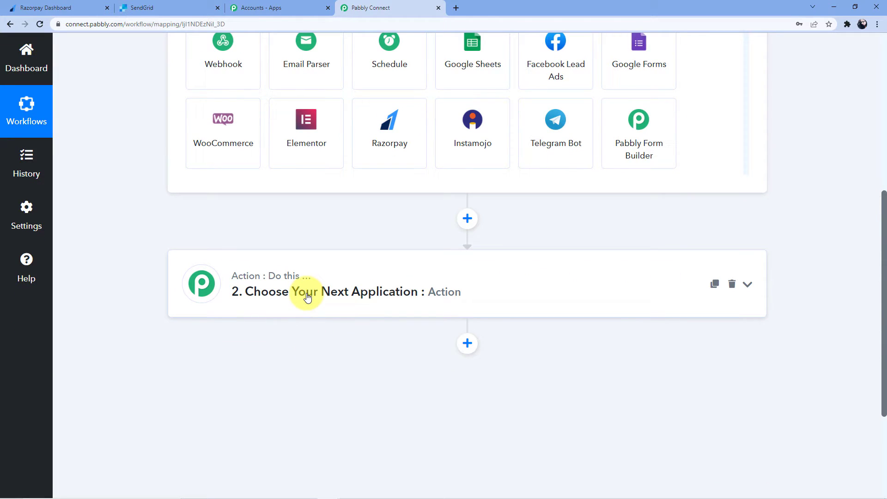
scroll(308, 298, up, 6)
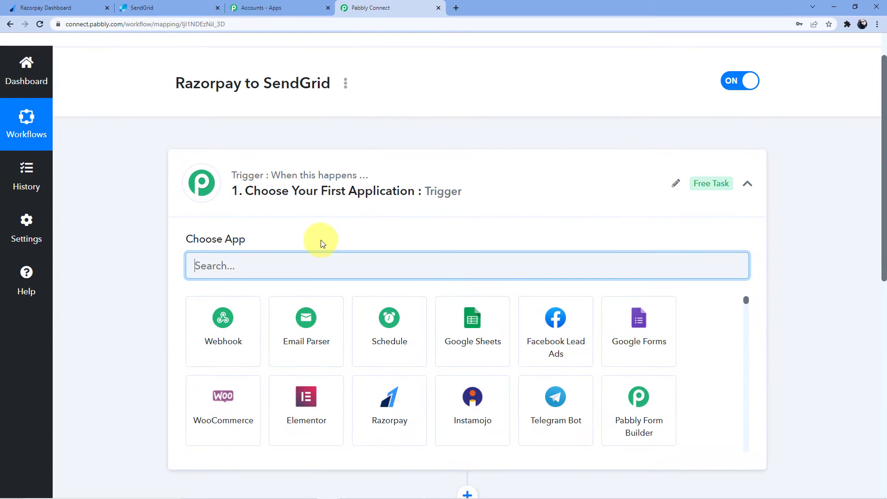
scroll(327, 173, down, 7)
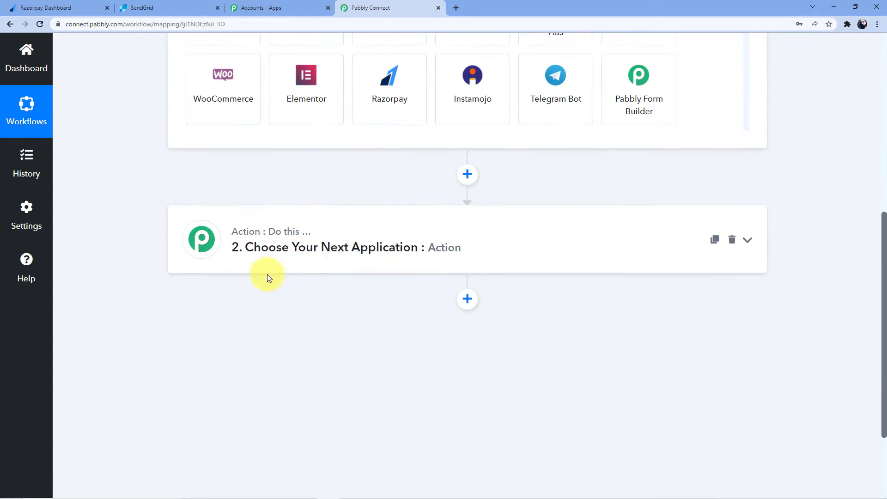
scroll(276, 318, up, 8)
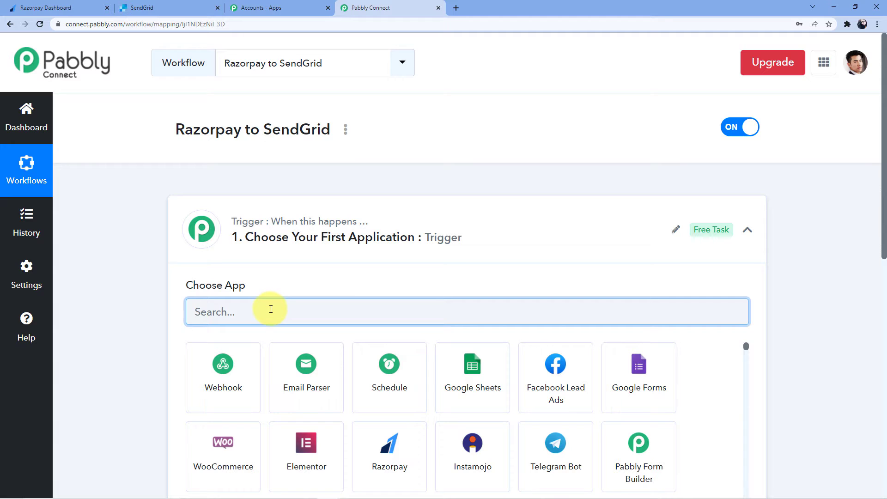
text(Razo)
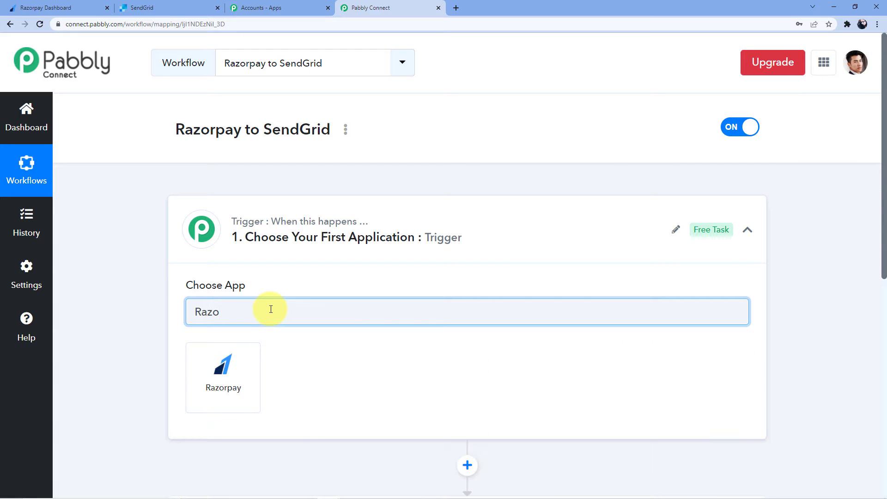
click(241, 359)
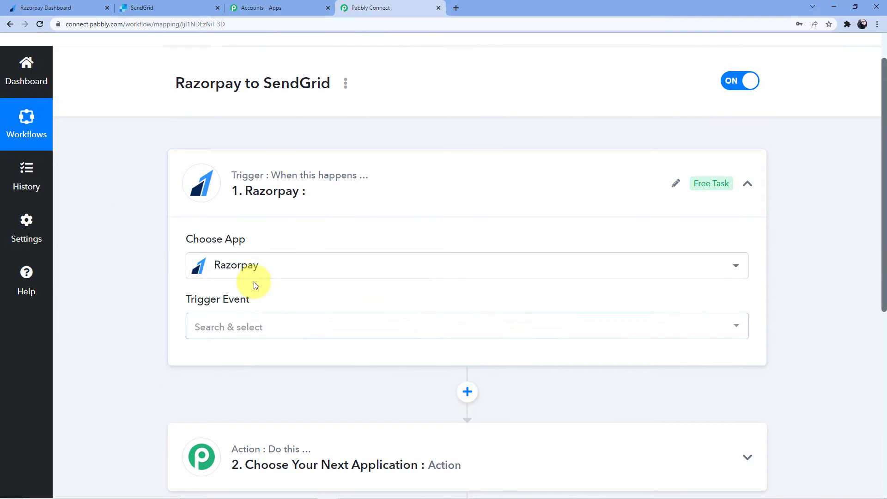
Step: Set the Razorpay trigger event to Payment Captured
click(251, 327)
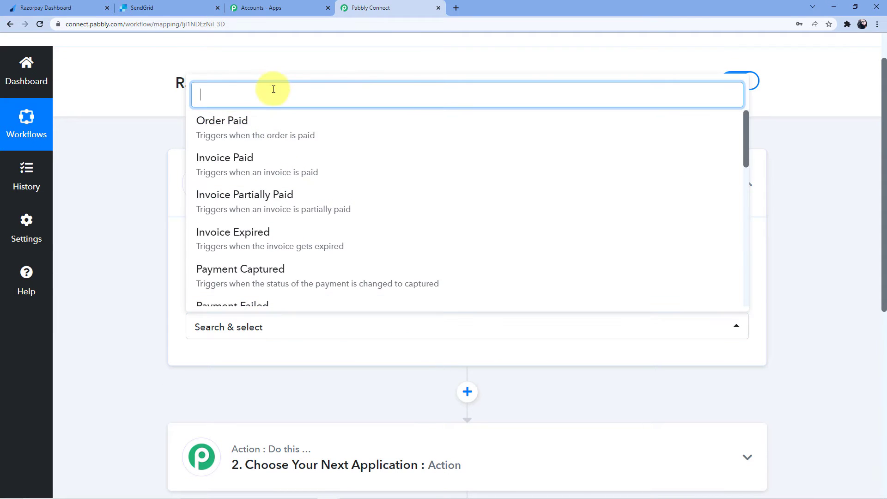
text(Pay)
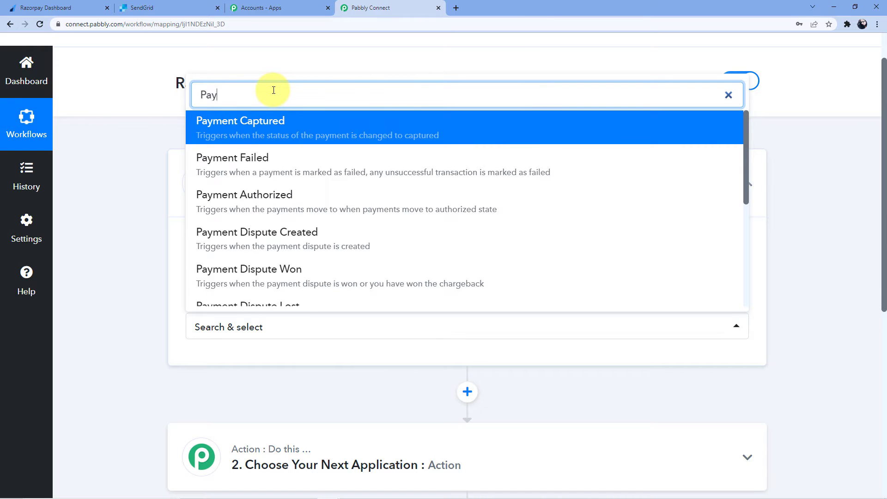
click(272, 124)
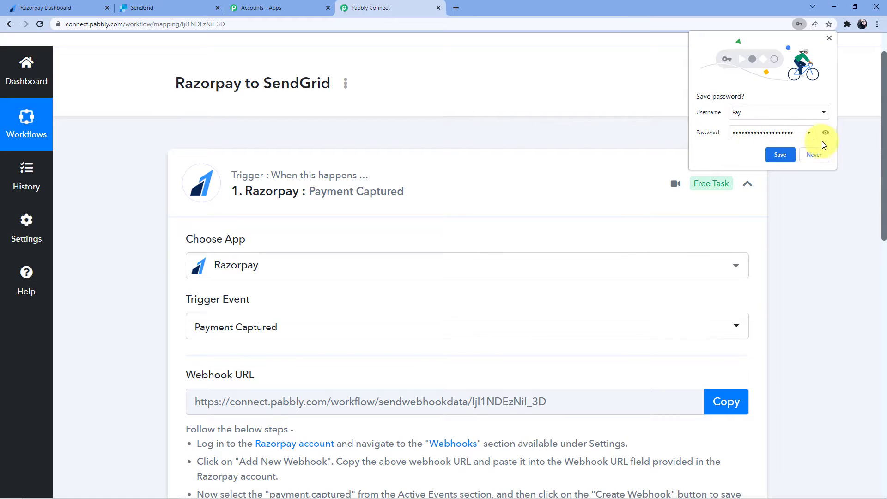
click(812, 158)
Step: Copy the trigger's webhook URL and switch to the Razorpay Dashboard
scroll(559, 241, down, 4)
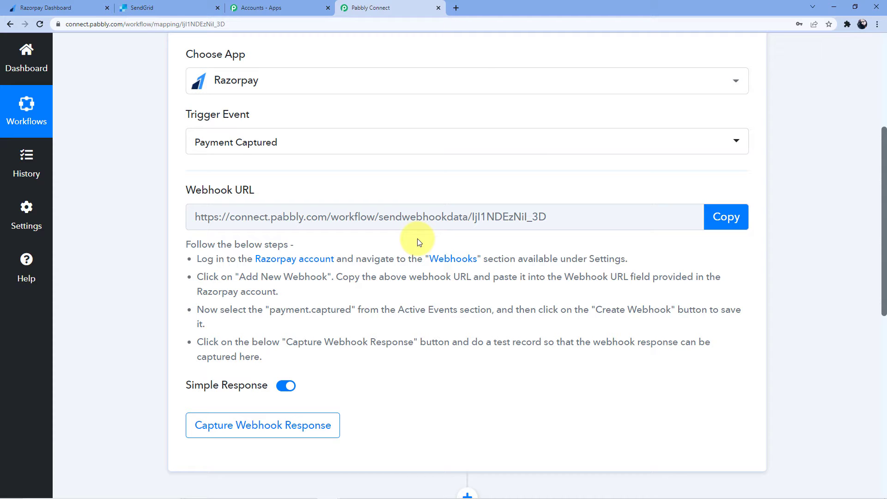
drag(194, 217, 558, 211)
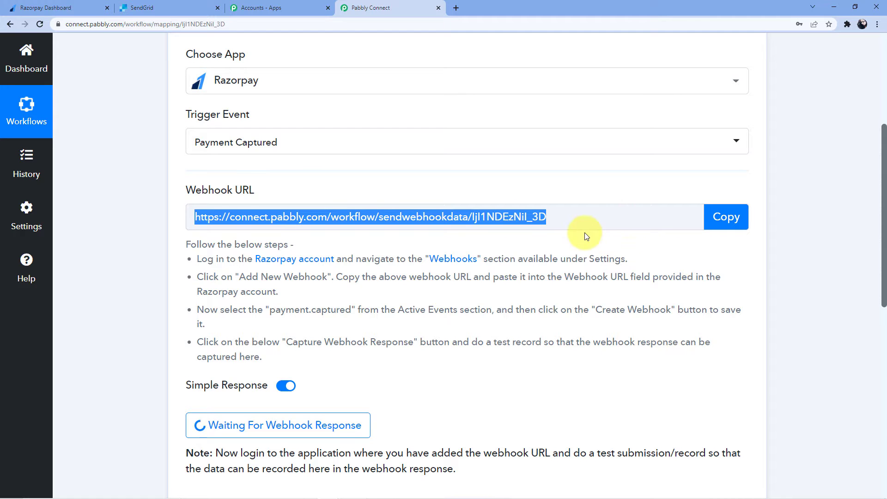
click(725, 217)
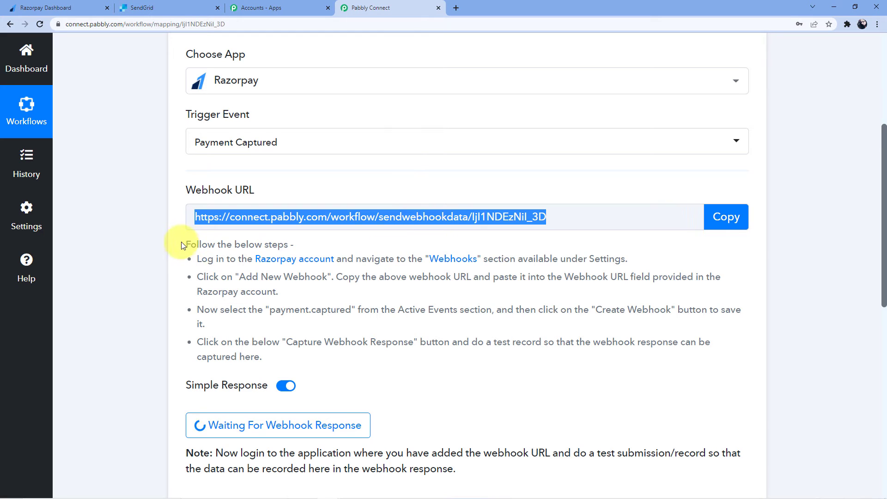
drag(181, 242, 435, 365)
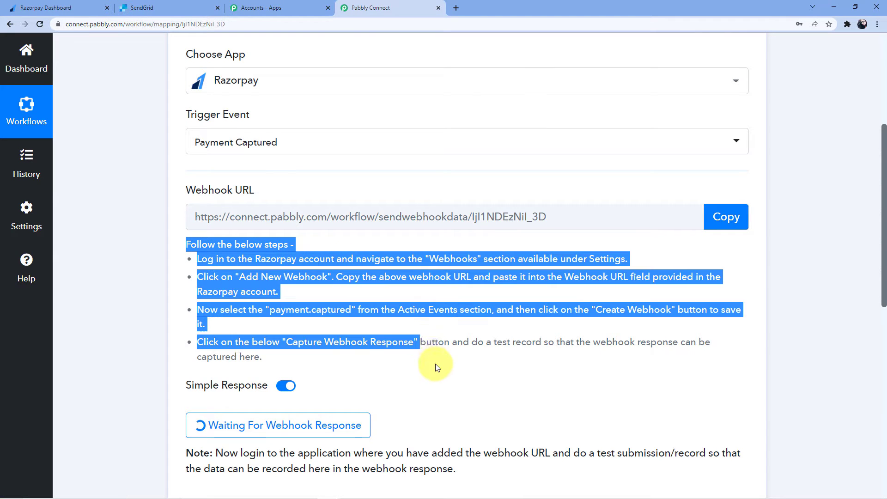
click(335, 323)
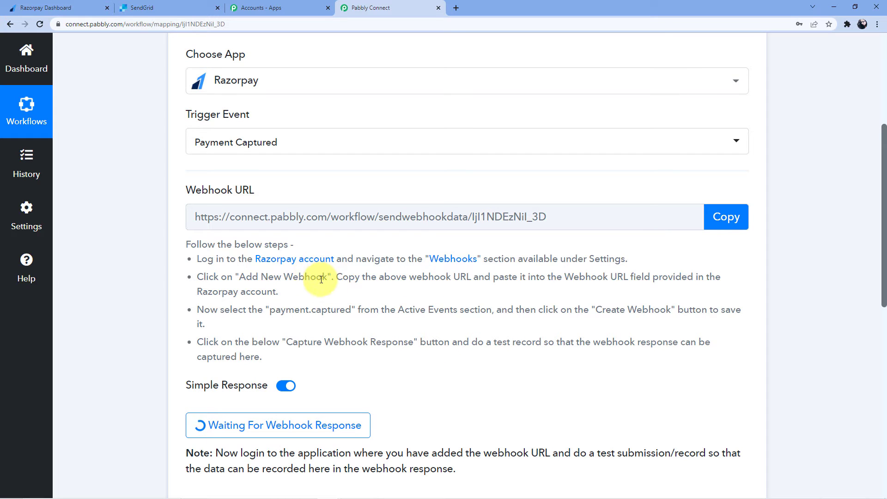
click(59, 7)
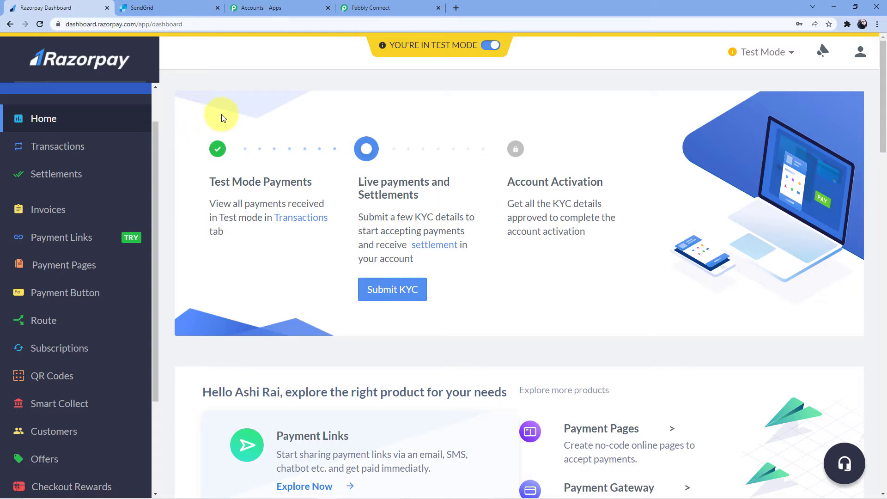
Step: In Razorpay's webhook settings, add a new webhook with the pasted Pabbly webhook URL
scroll(115, 174, down, 6)
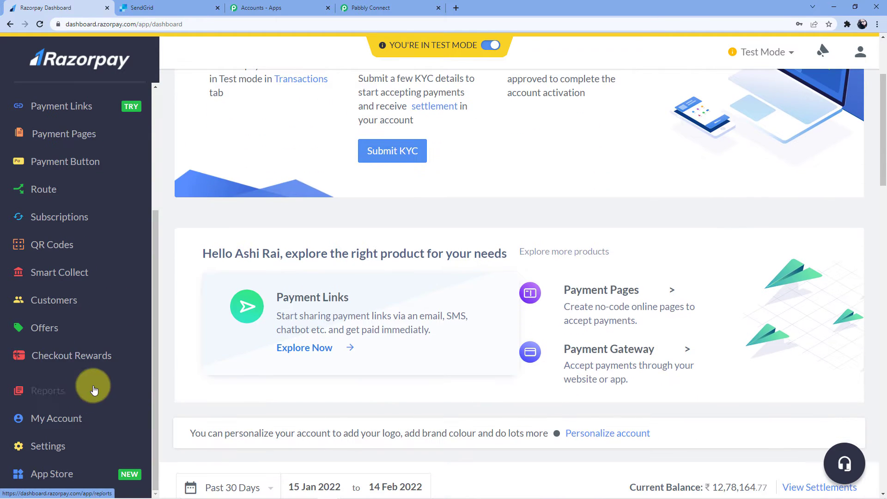
click(79, 447)
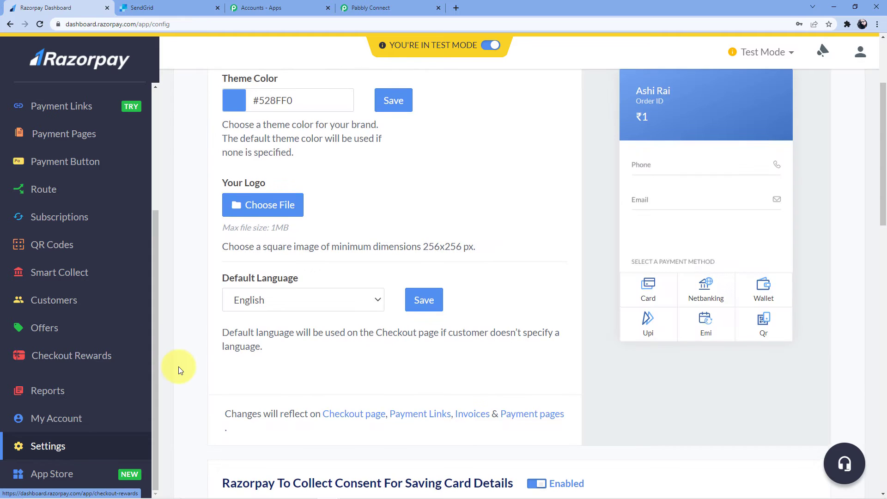
click(294, 103)
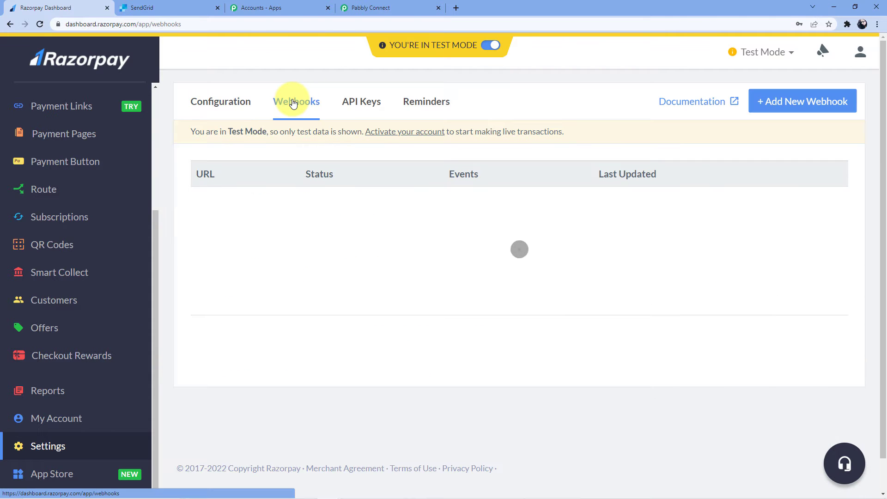
click(772, 115)
click(431, 135)
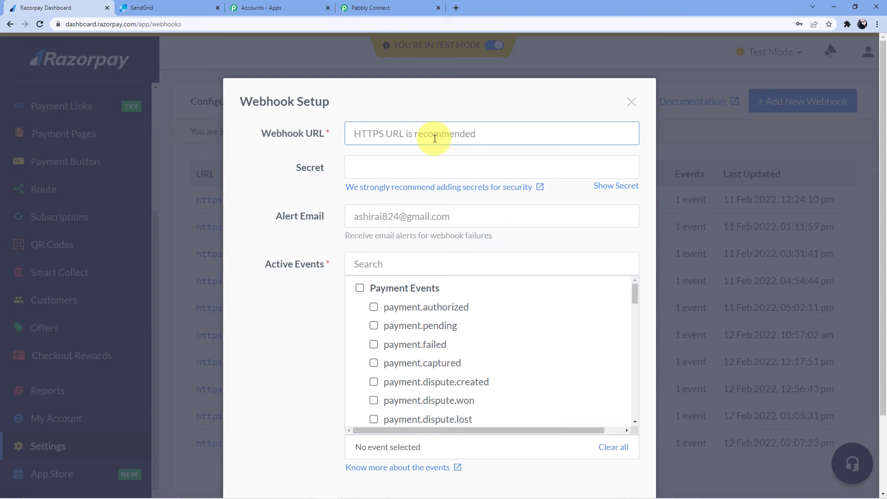
key(ctrl+v)
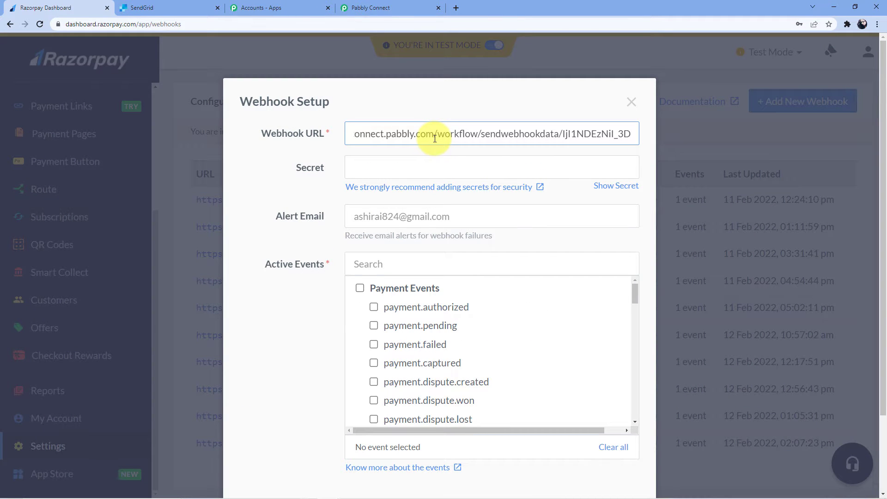
Step: Subscribe the webhook to payment.captured, save it, and return to Pabbly Connect
scroll(434, 139, down, 2)
click(369, 168)
text(payment.cap)
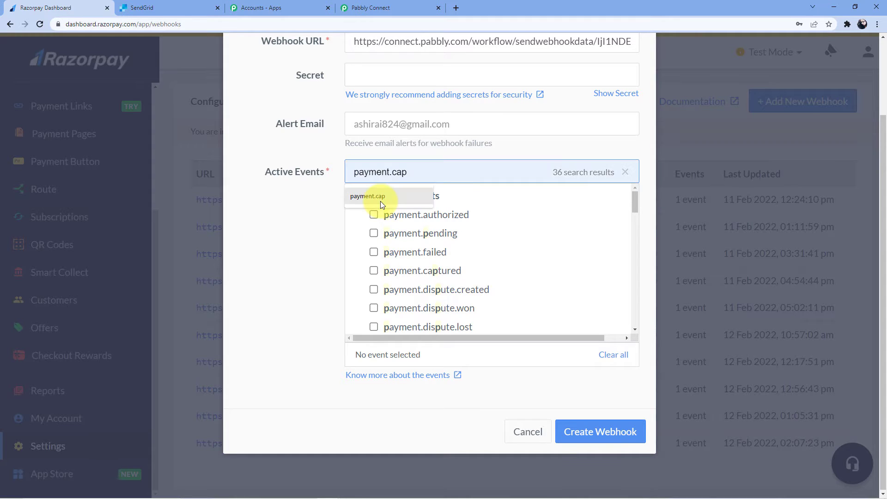
click(378, 199)
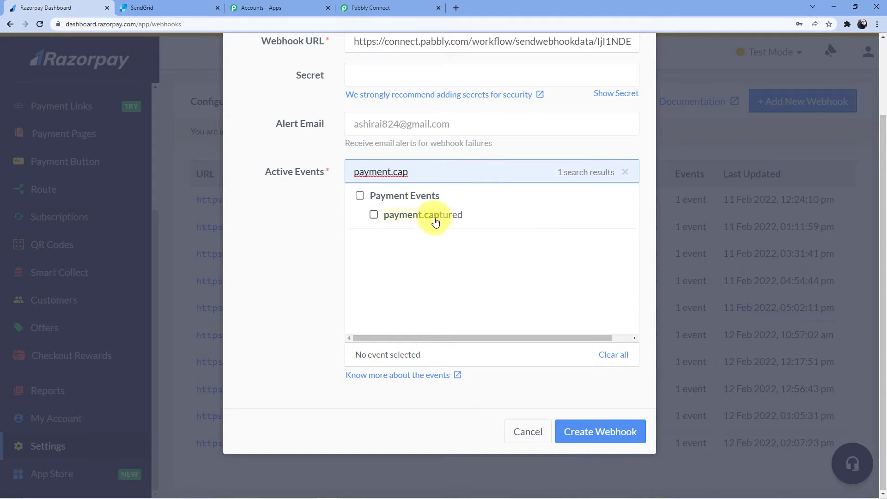
click(374, 215)
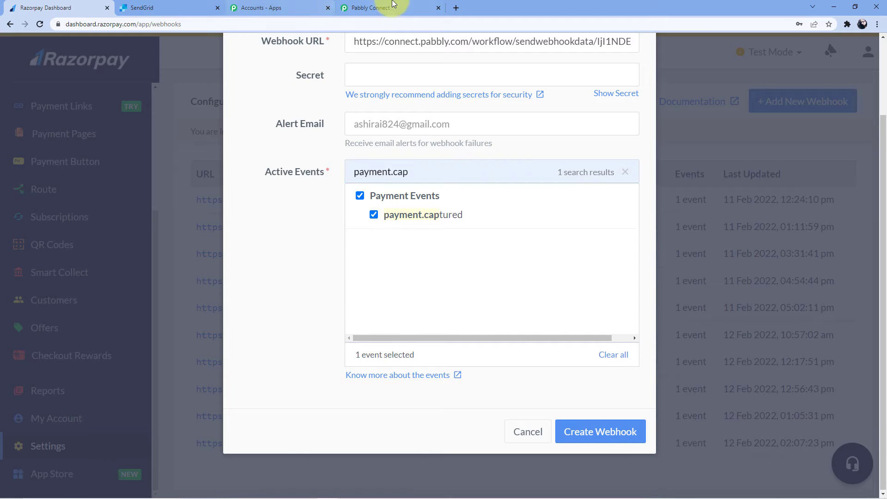
click(377, 8)
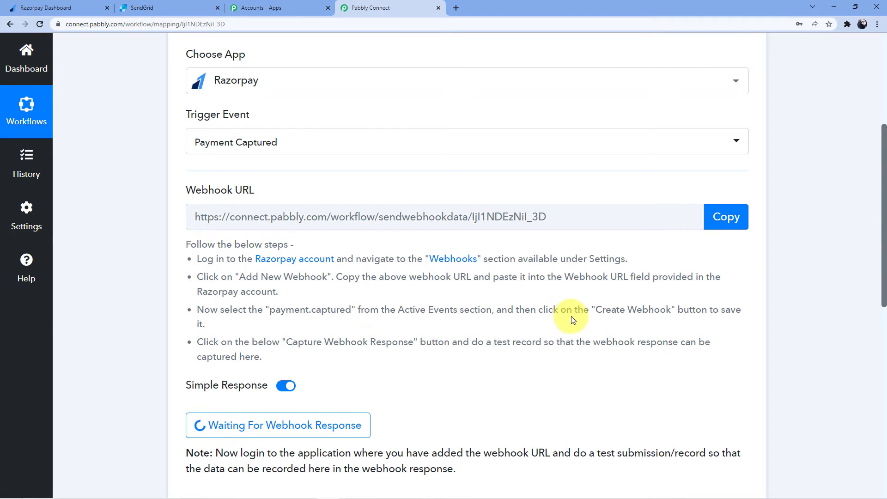
click(74, 8)
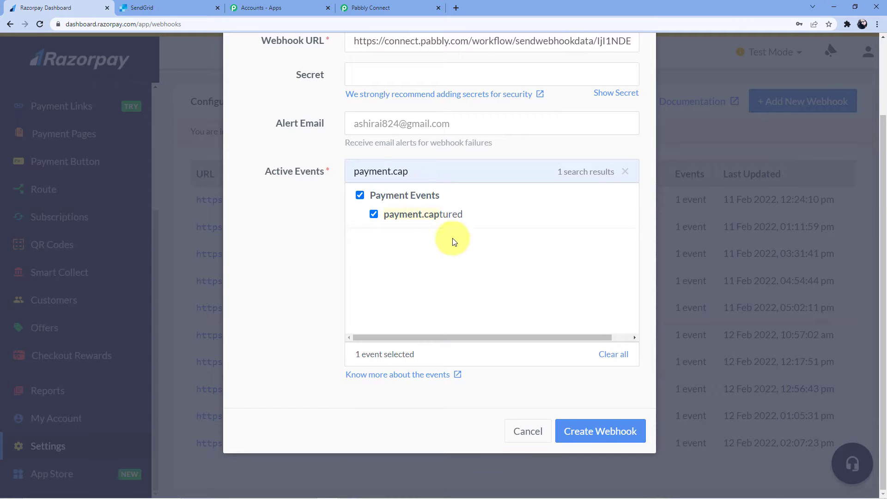
click(578, 432)
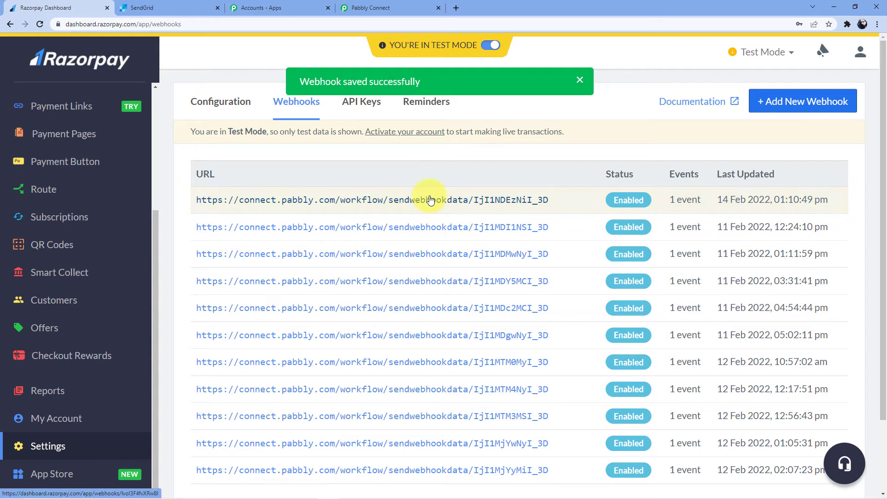
click(368, 8)
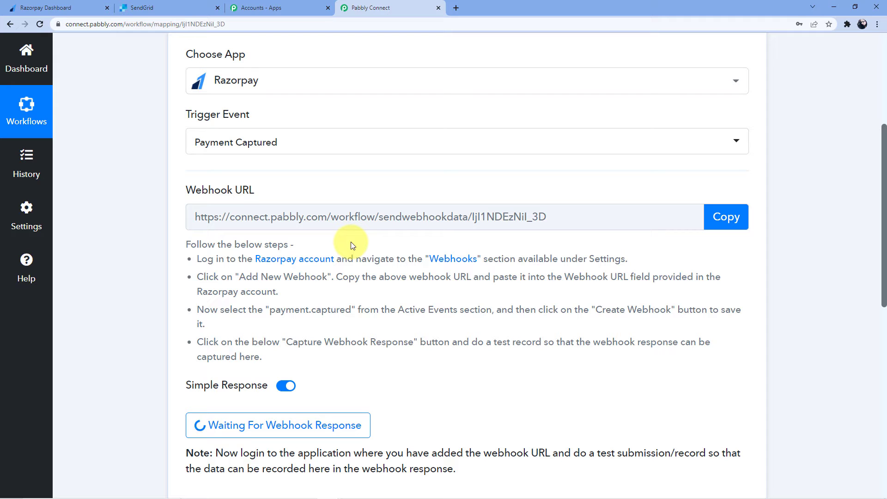
Step: Confirm the trigger shows Waiting For Webhook Response, then return to the Razorpay webhooks list
scroll(352, 244, down, 3)
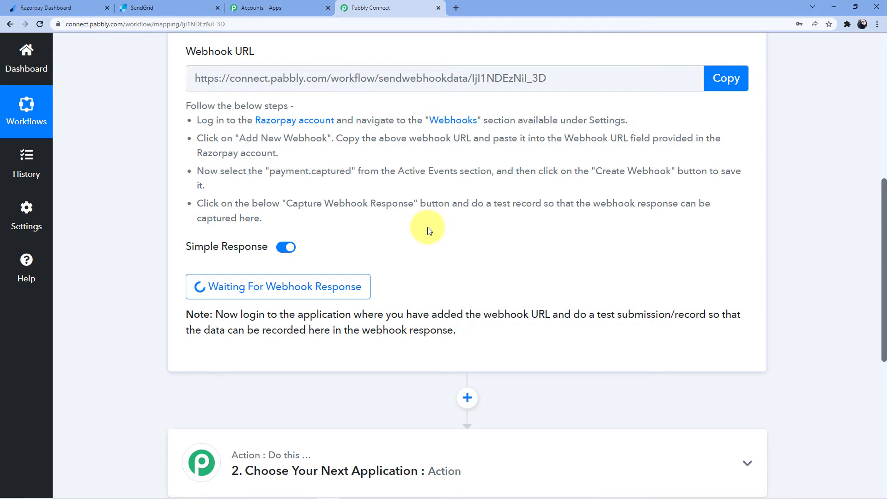
scroll(350, 234, up, 7)
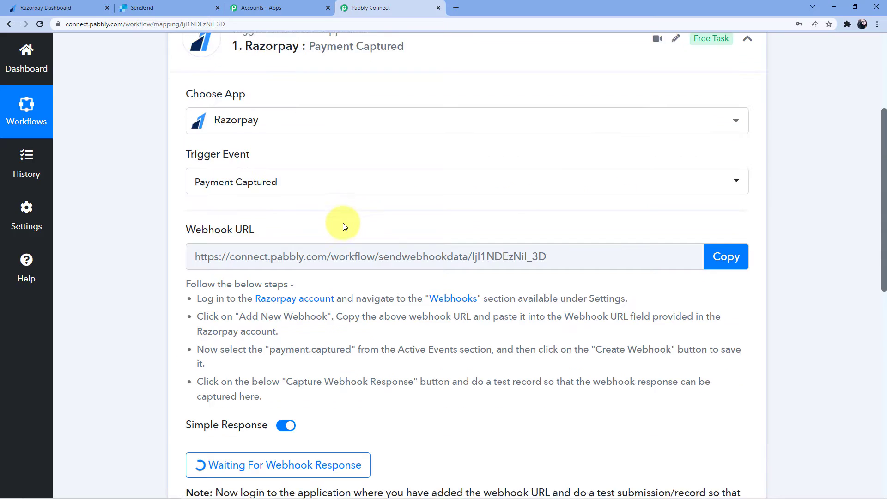
click(98, 4)
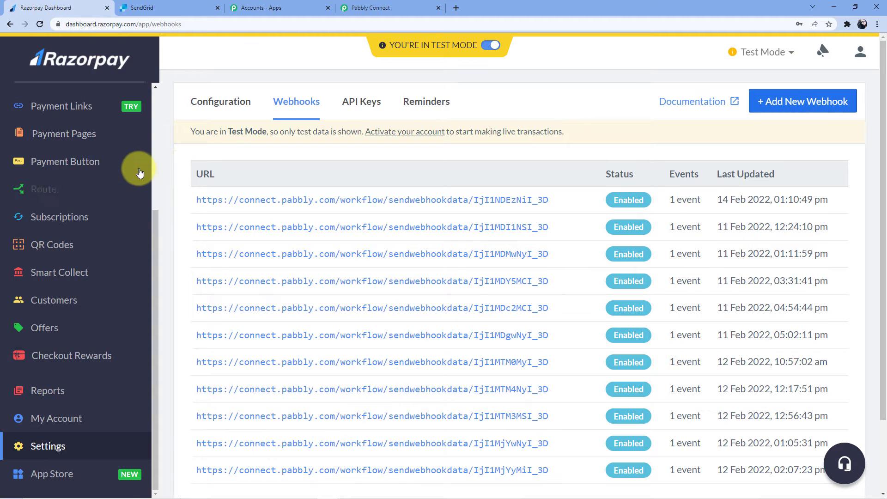
Step: Open the Social Media Marketing Tutorial page under Payment Pages
scroll(106, 176, down, 1)
scroll(113, 205, up, 2)
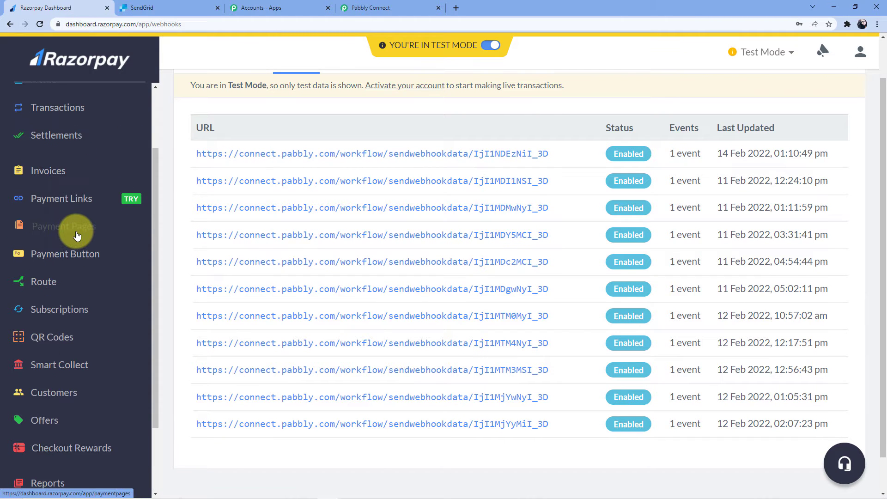
click(77, 233)
scroll(327, 148, down, 1)
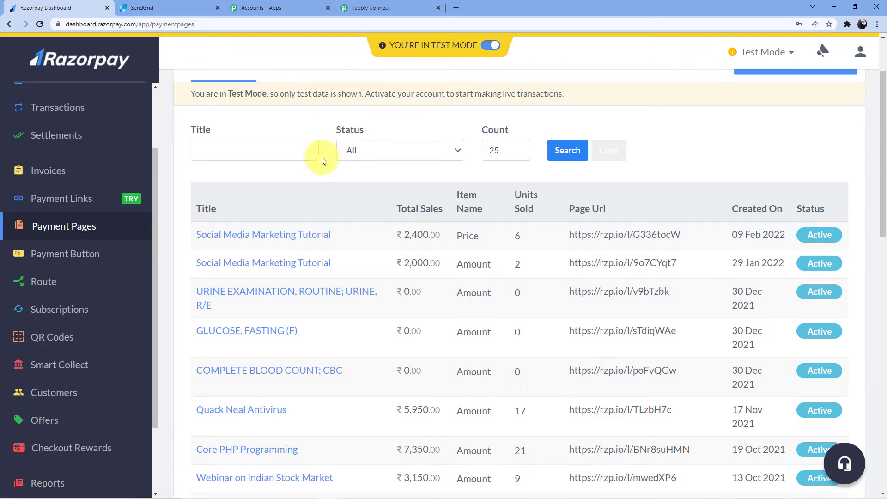
click(312, 236)
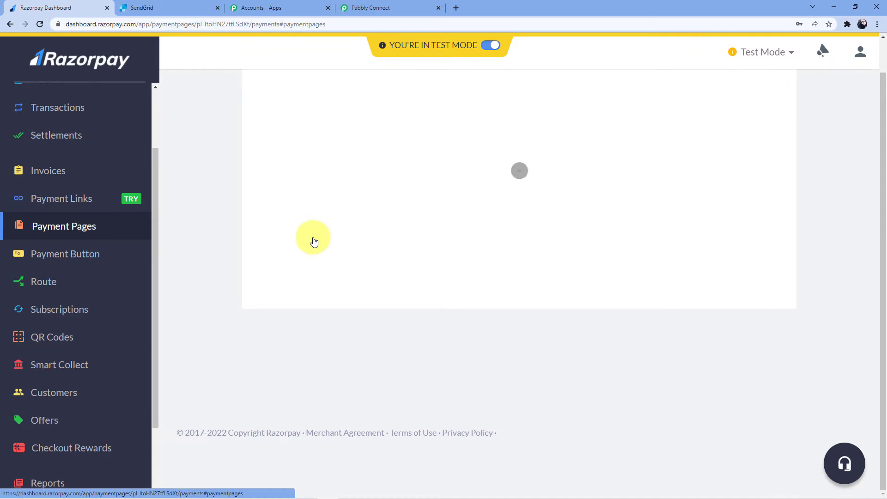
scroll(318, 236, down, 3)
scroll(376, 303, up, 6)
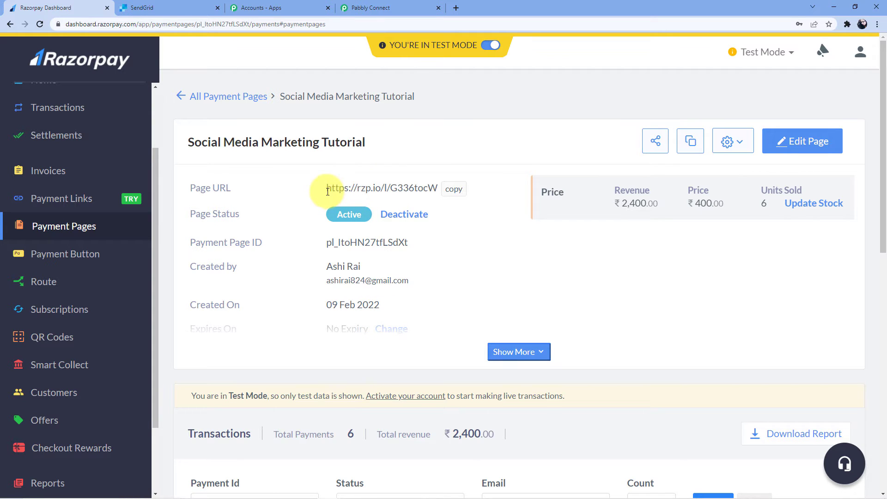
click(691, 142)
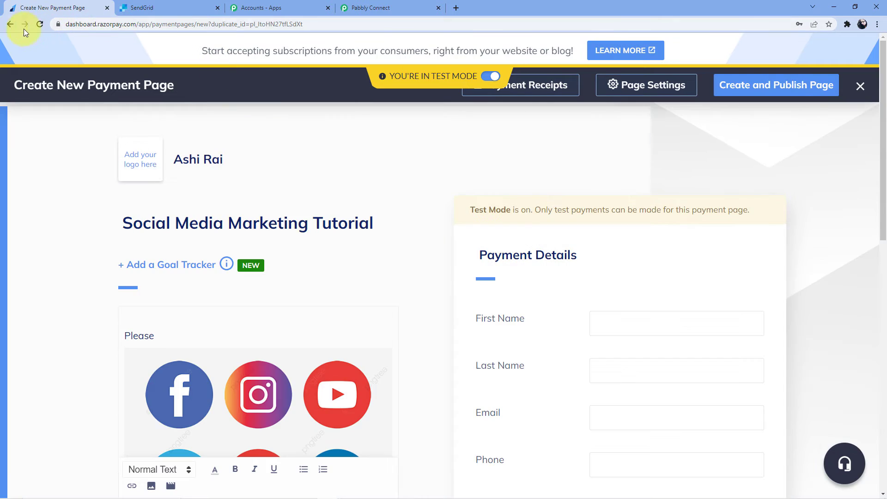
click(10, 24)
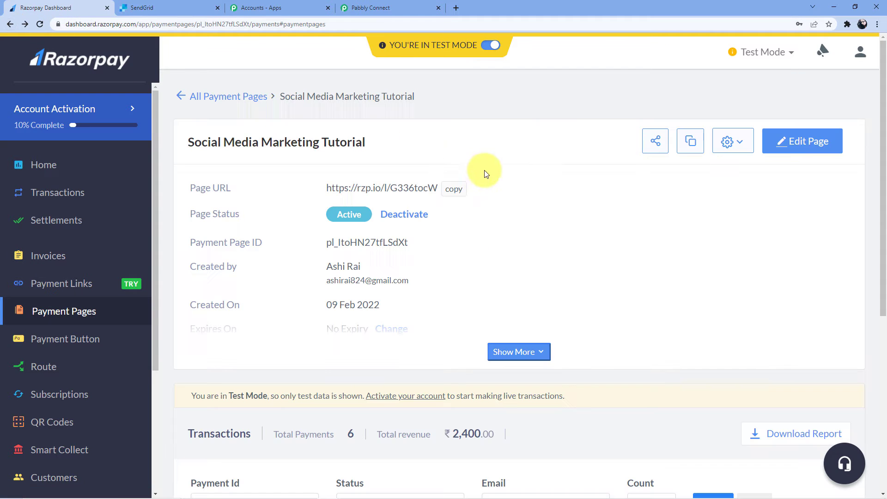
Step: Copy the payment page's link
drag(324, 188, 437, 190)
right_click(432, 191)
click(457, 200)
Step: Load the copied payment page link in a new browser tab
click(456, 7)
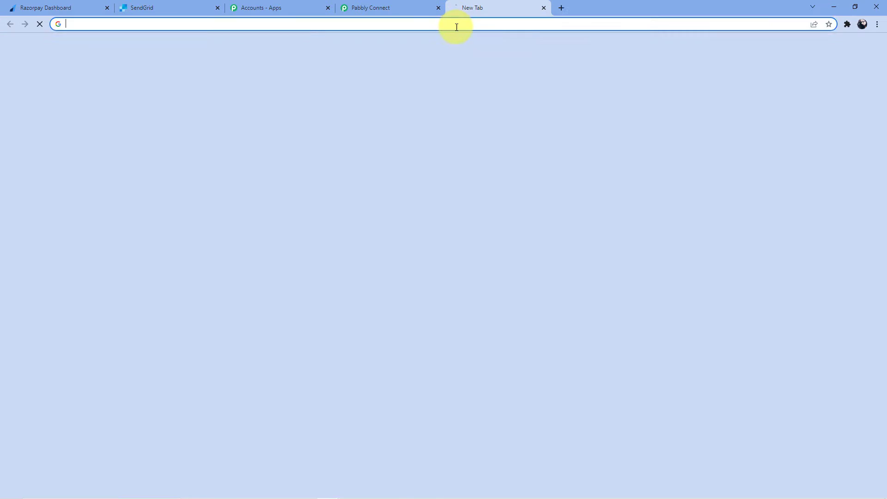
key(ctrl+v)
key(Return)
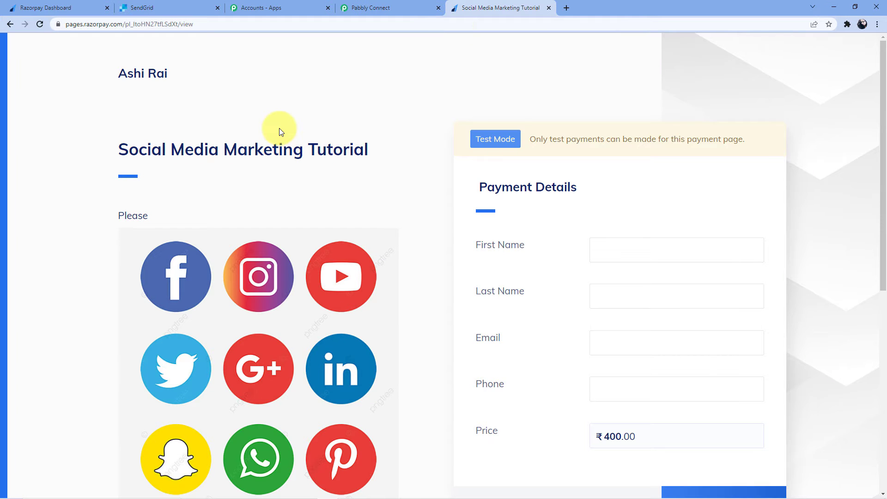
scroll(279, 129, down, 1)
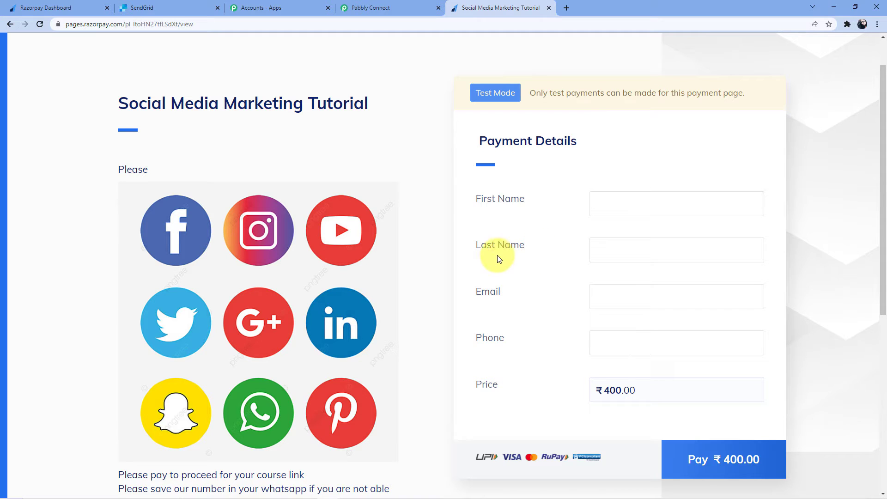
Step: Fill in the payer's first name, last name, e-mail and phone, then start the ₹400.00 payment
click(637, 199)
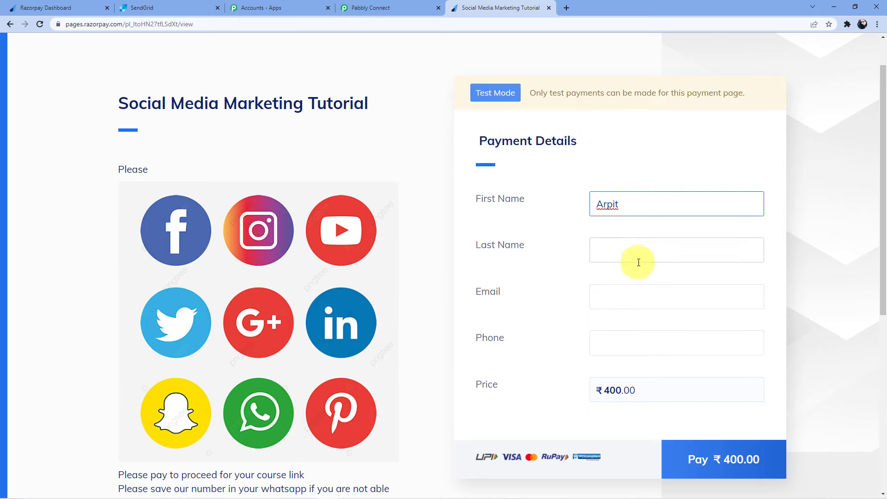
click(619, 251)
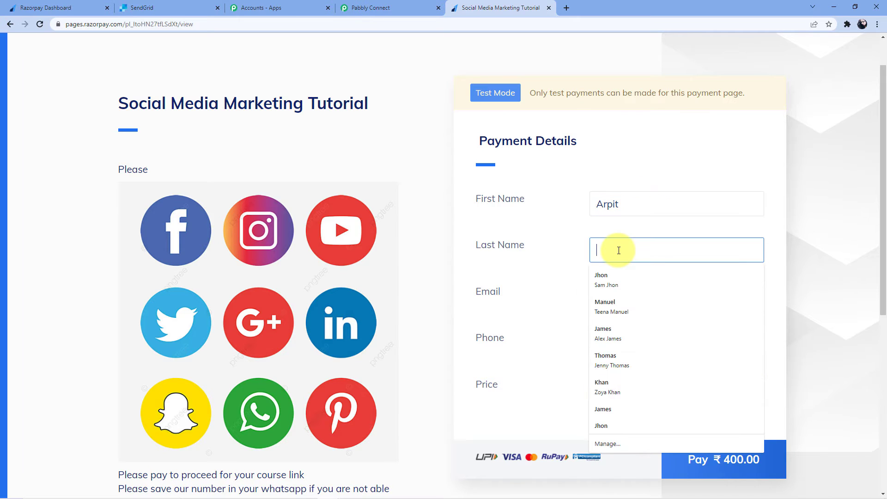
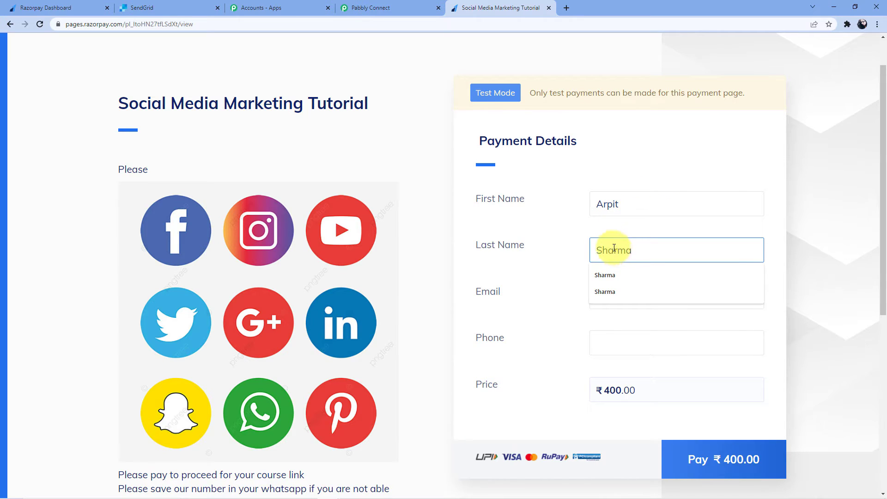
click(608, 298)
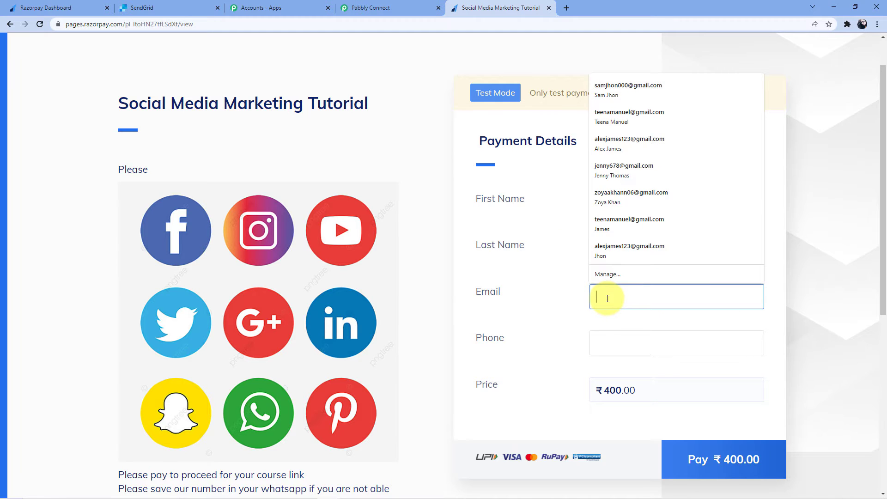
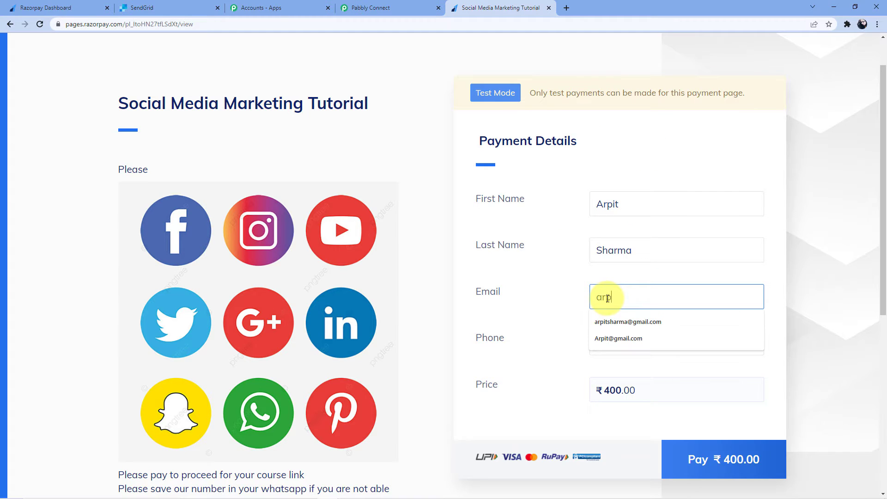
click(629, 321)
click(619, 338)
text(09)
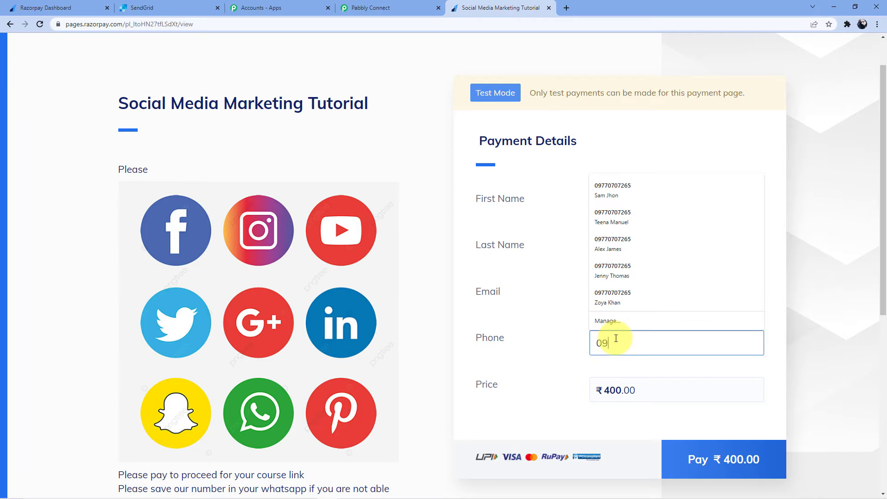
text(87654321)
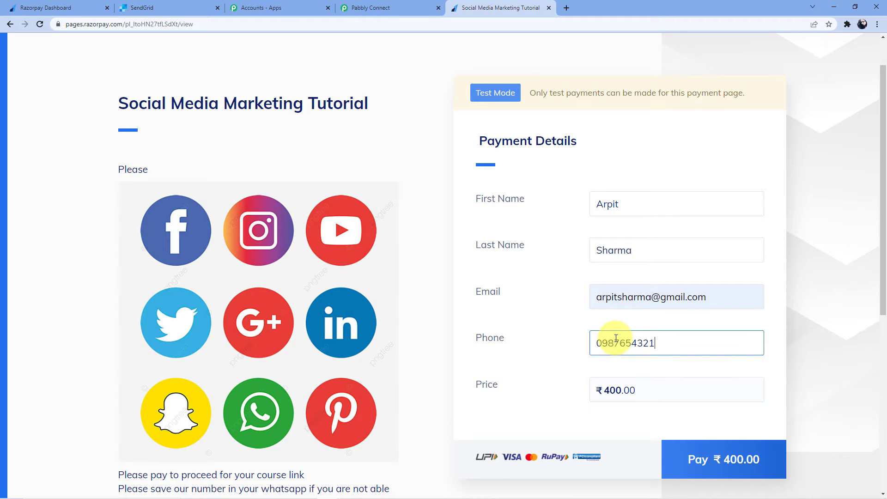
click(701, 466)
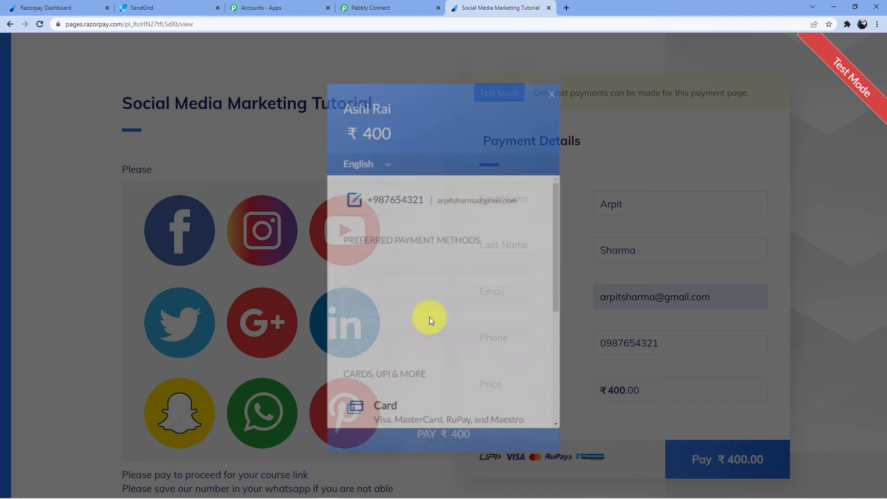
Step: Choose card payment and enter the test card number, 12/24 expiry, cardholder name and CVV
click(428, 286)
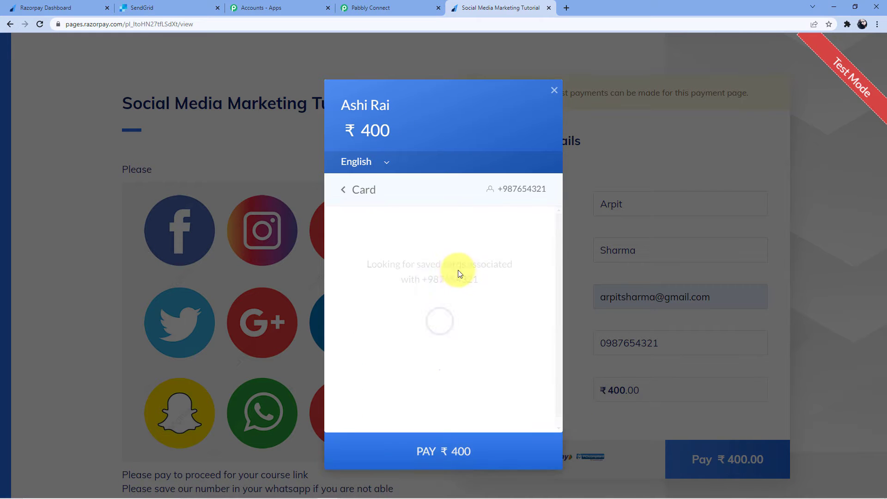
click(426, 269)
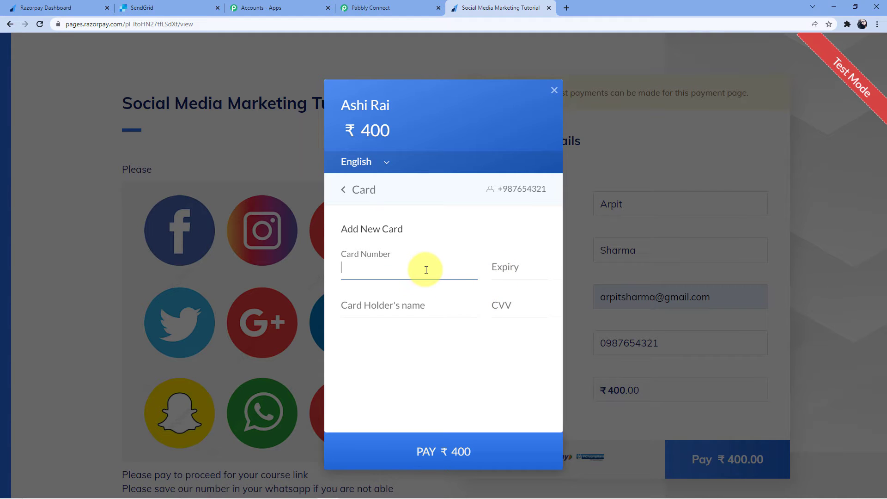
text(4111 1111 1111 1111)
click(511, 268)
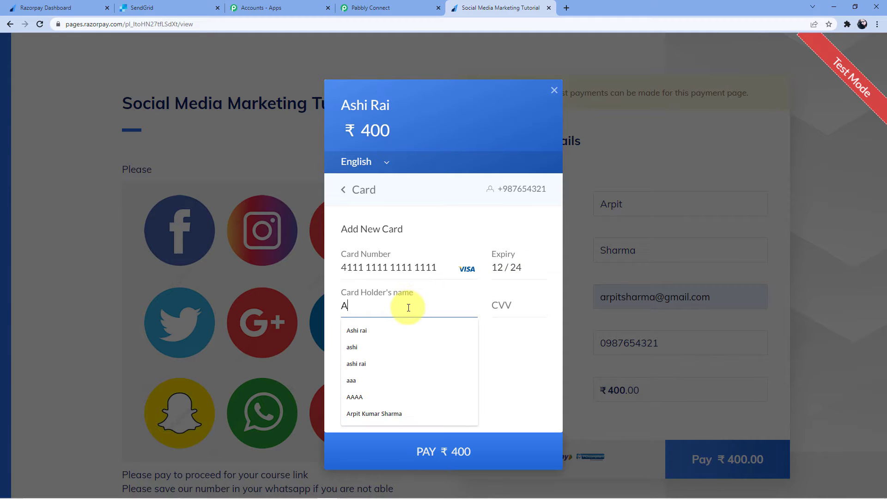
click(505, 307)
text(123)
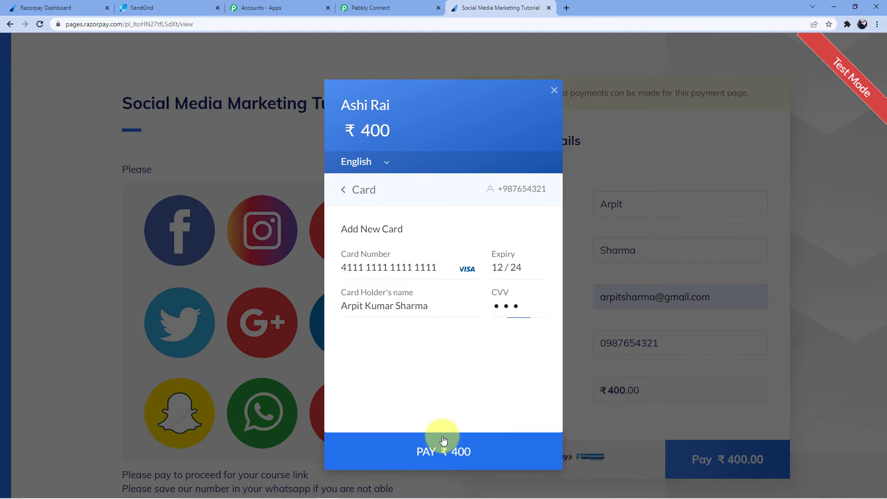
Step: Submit the ₹400 card payment and approve it as Success on the demo bank page
click(444, 440)
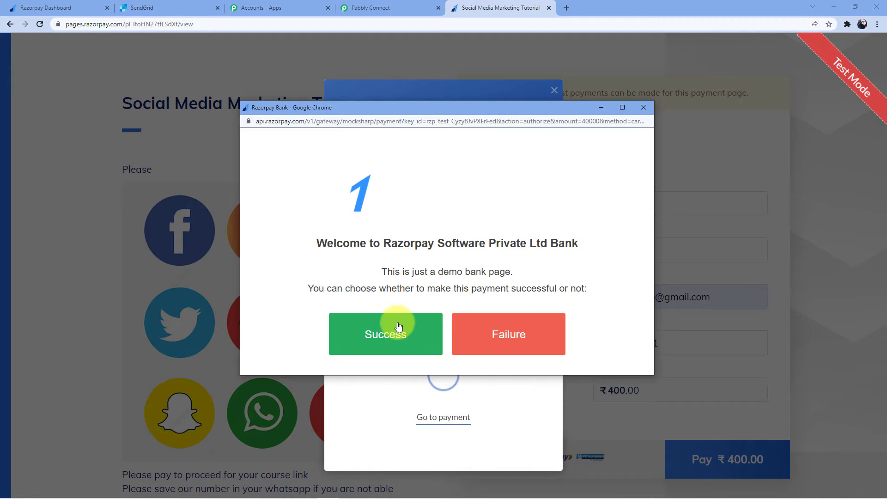
click(369, 335)
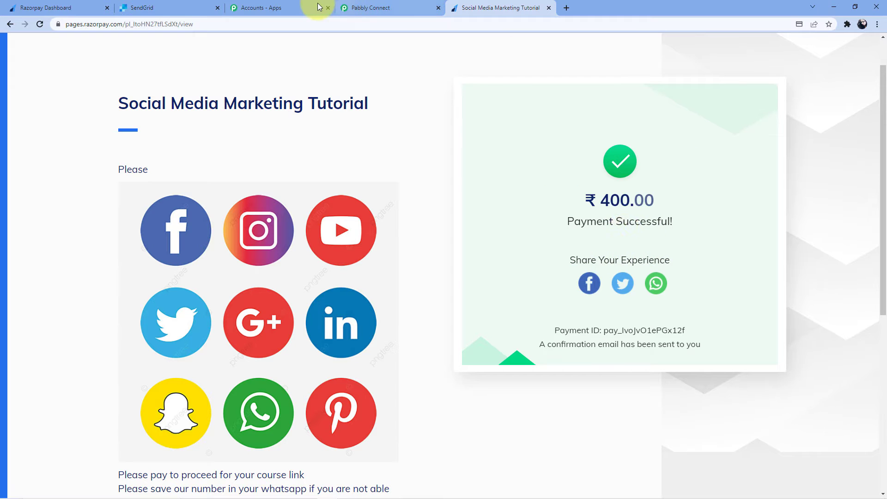
click(372, 8)
Step: Review the captured payment, card and payer fields, then move on to the action app step
scroll(382, 191, down, 10)
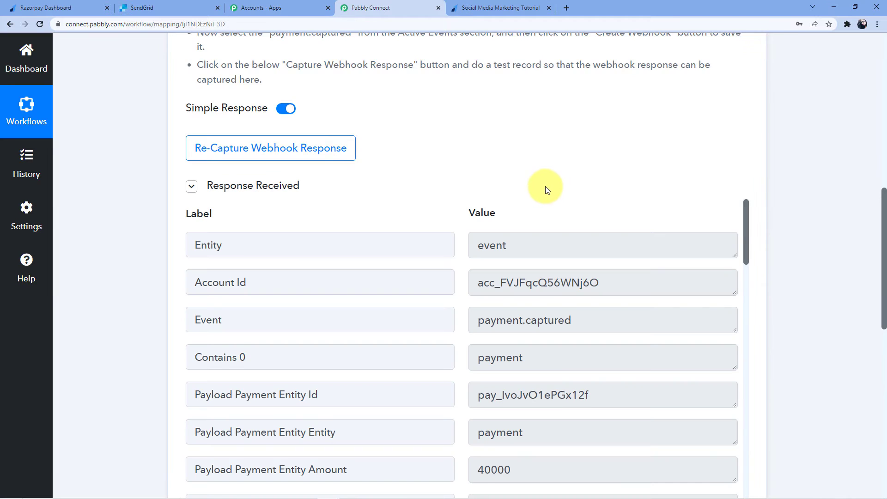
scroll(546, 188, down, 4)
scroll(614, 248, down, 7)
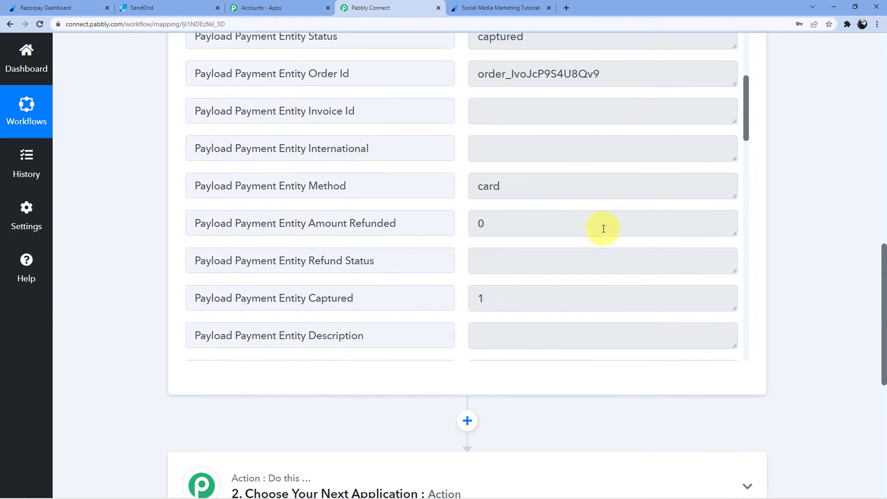
scroll(619, 192, down, 3)
scroll(602, 151, down, 6)
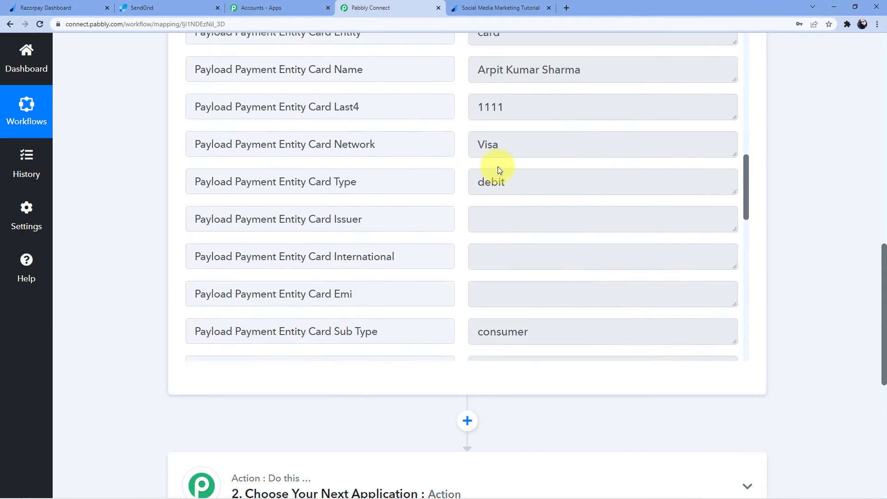
scroll(542, 114, down, 9)
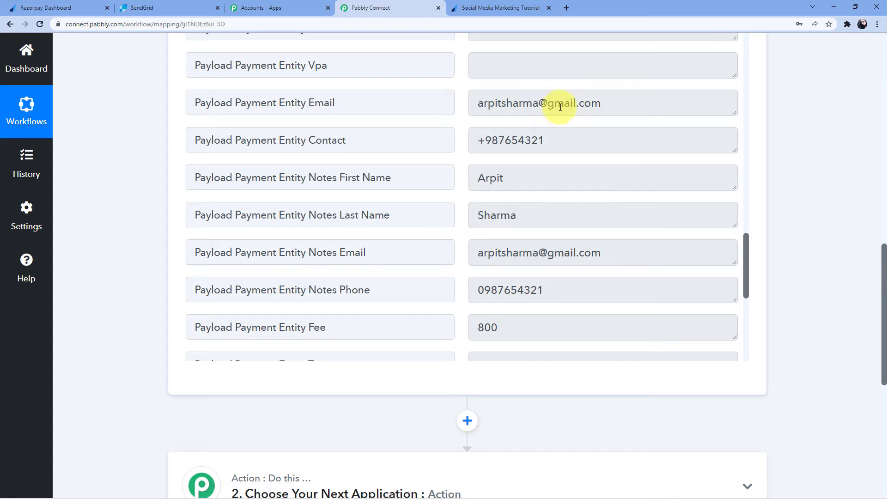
scroll(564, 125, down, 2)
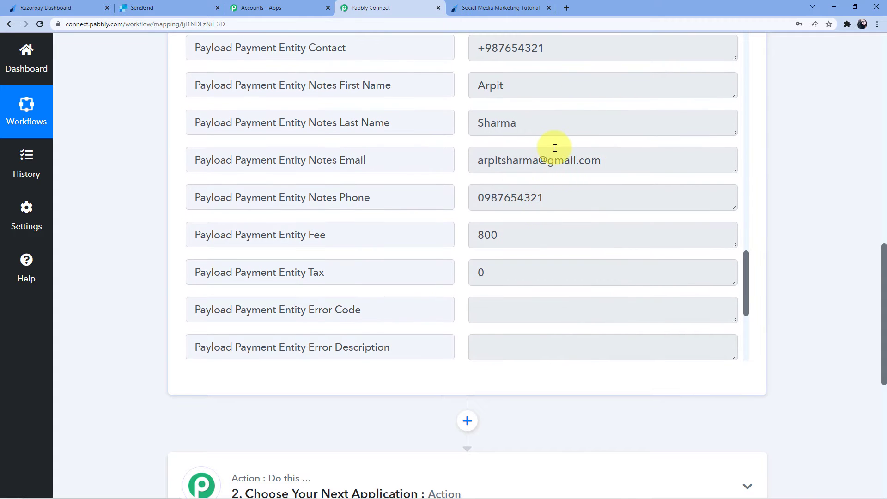
scroll(555, 147, down, 1)
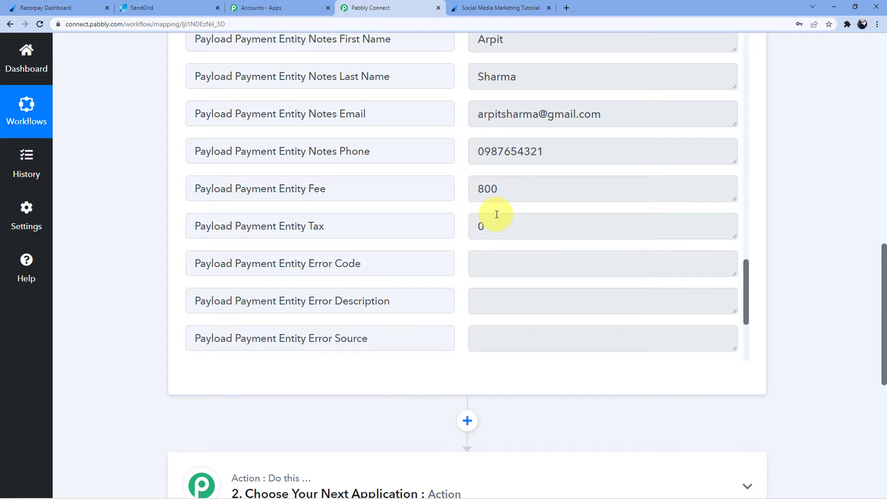
scroll(497, 214, down, 2)
scroll(497, 215, down, 1)
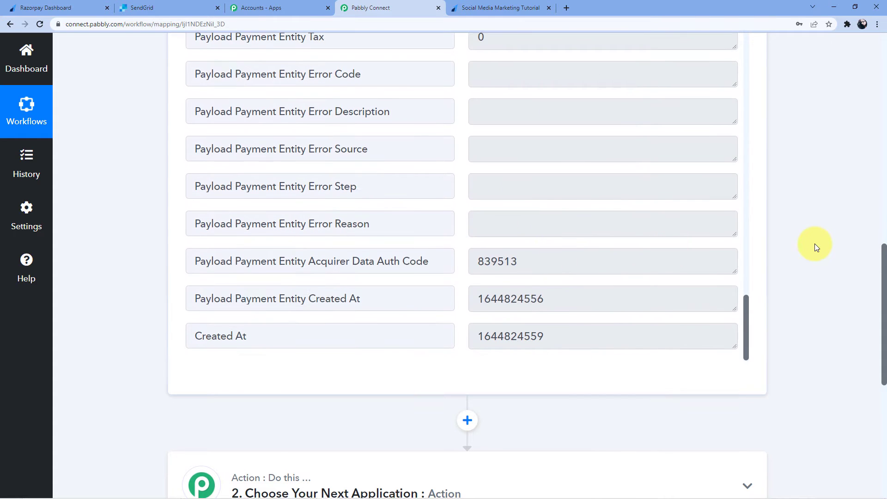
scroll(815, 245, down, 4)
click(428, 307)
Step: Choose SendGrid as the action app and filter its action events by 'Add'
click(325, 384)
text(Send)
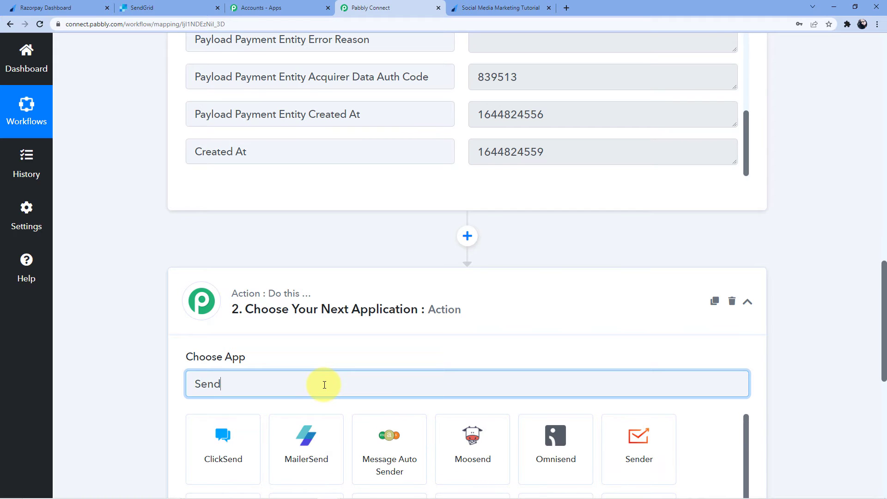
scroll(342, 385, down, 3)
click(325, 389)
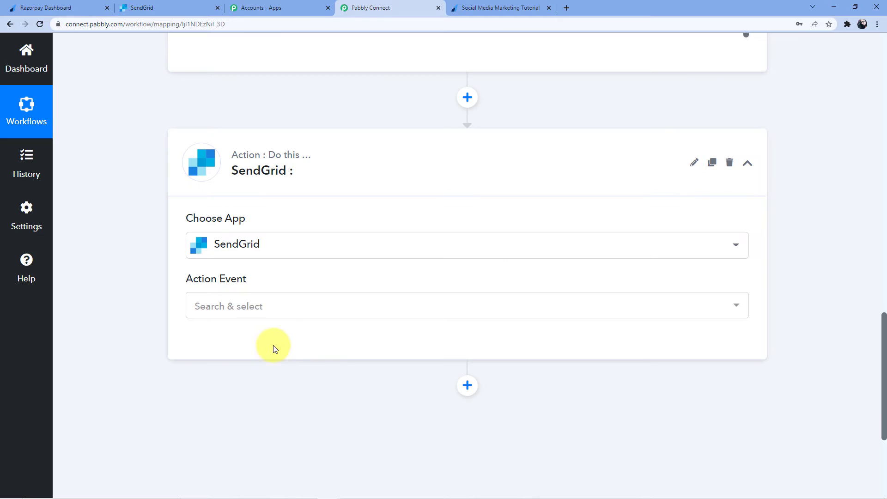
click(248, 308)
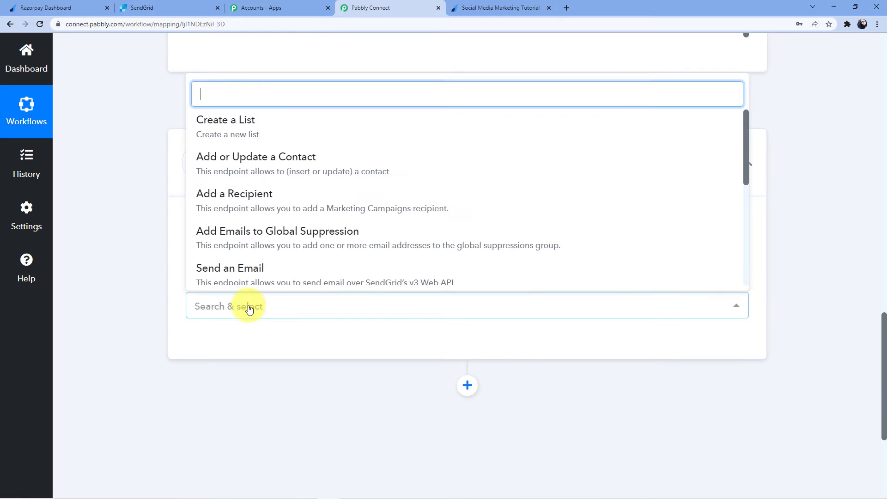
text(Add)
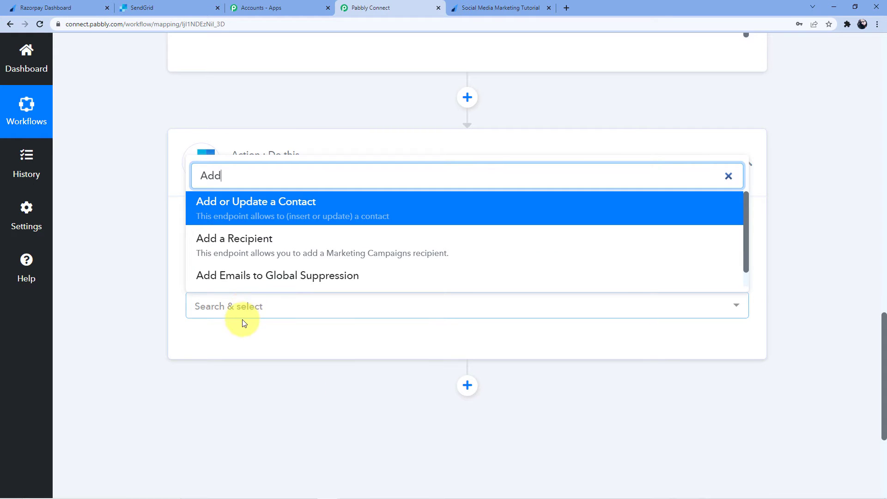
Step: Select Add or Update a Contact as the SendGrid event and review the account connection form's API key hint
click(244, 211)
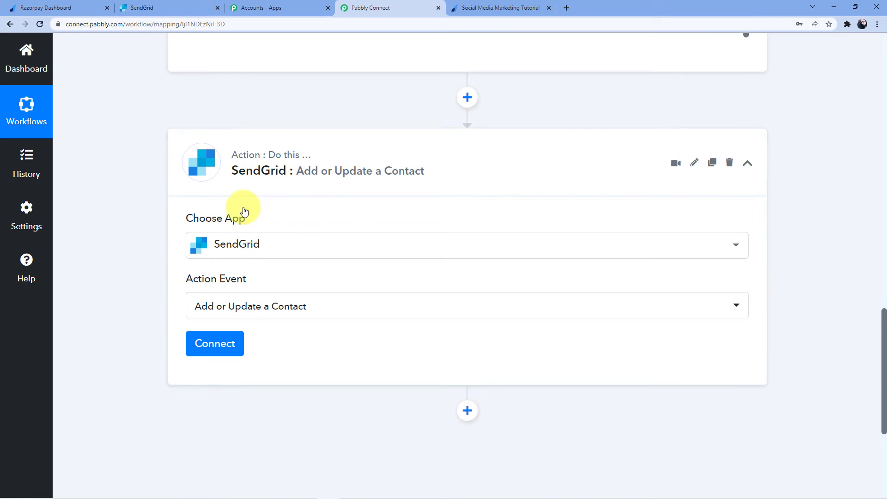
scroll(362, 293, down, 1)
click(215, 310)
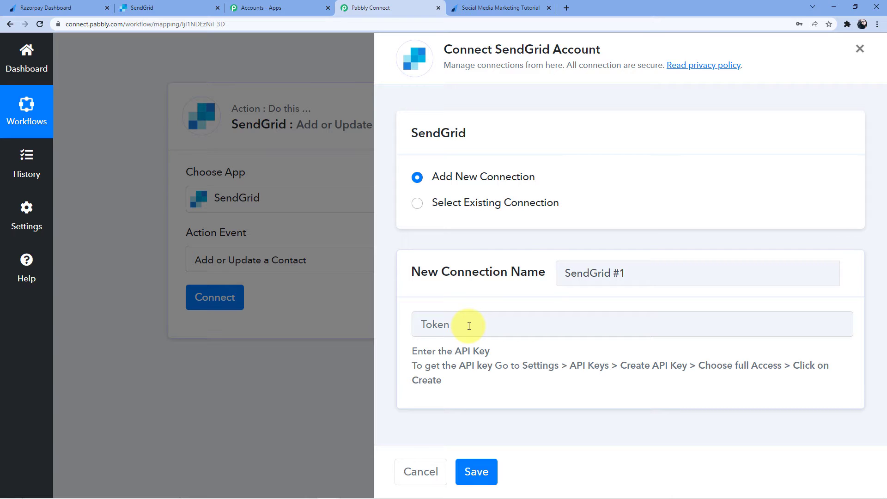
drag(462, 351, 496, 365)
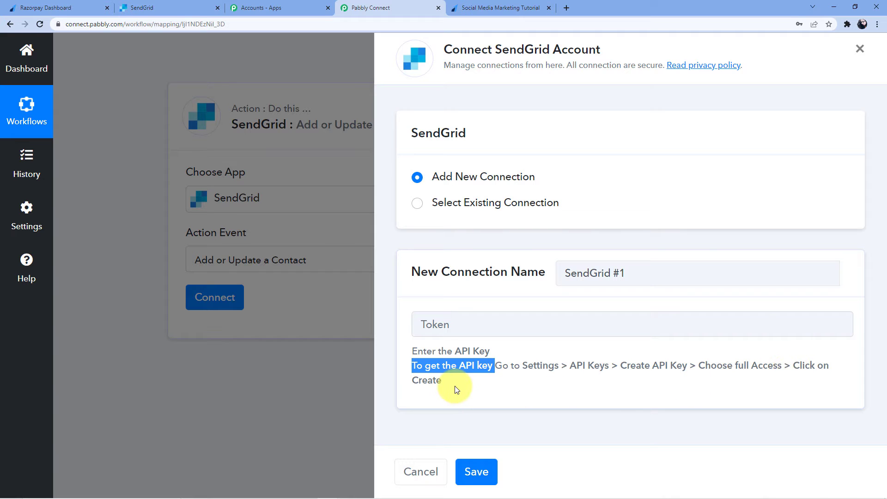
click(149, 5)
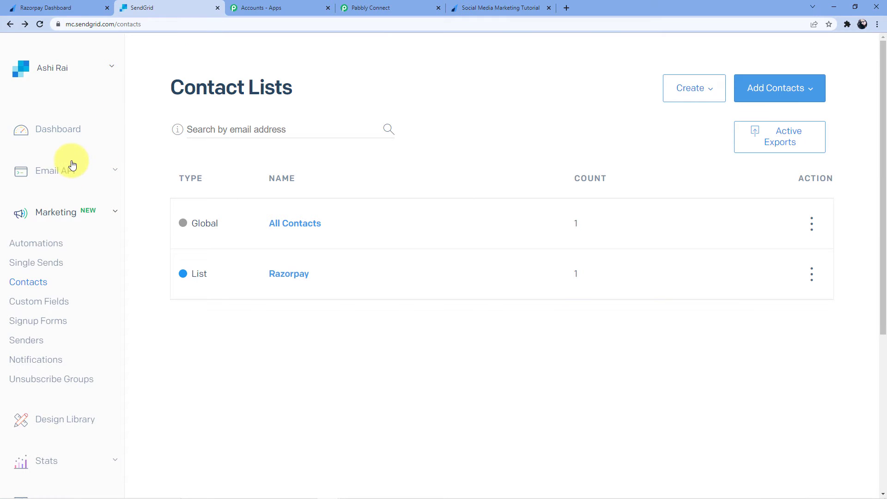
Step: Open SendGrid's Settings > API Keys page and start a new key, rechecking Pabbly's API key instructions
scroll(71, 162, down, 5)
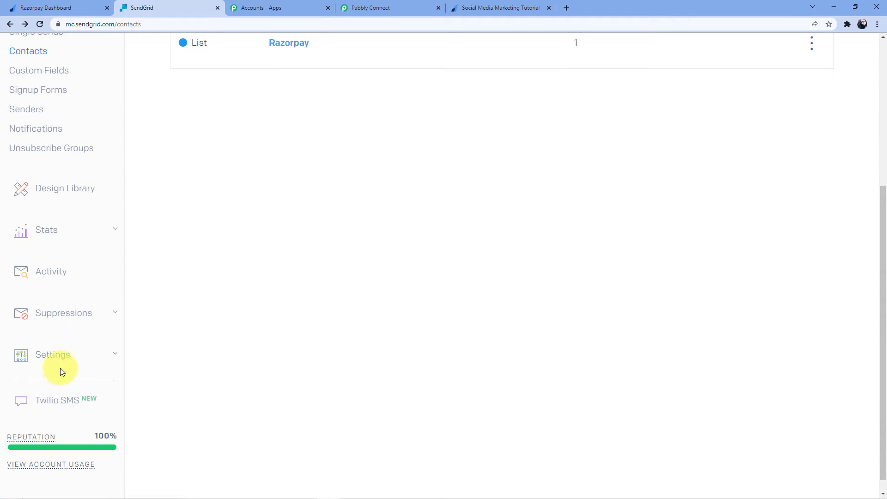
click(61, 357)
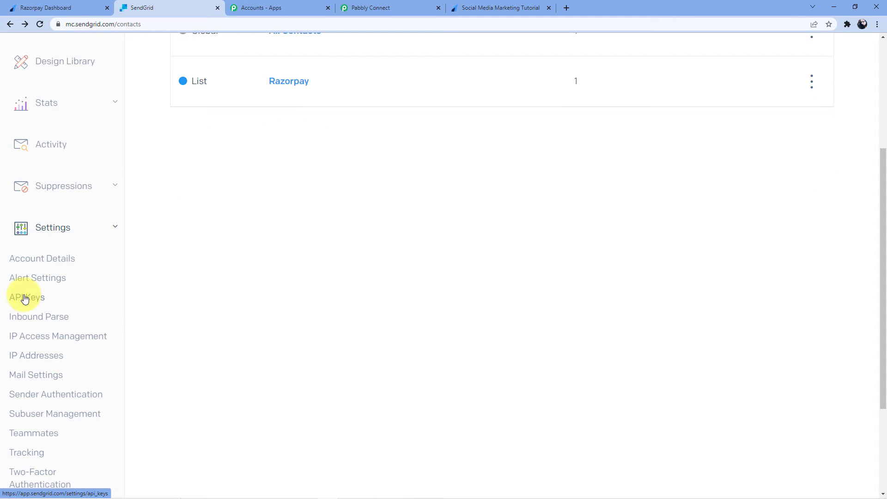
click(26, 298)
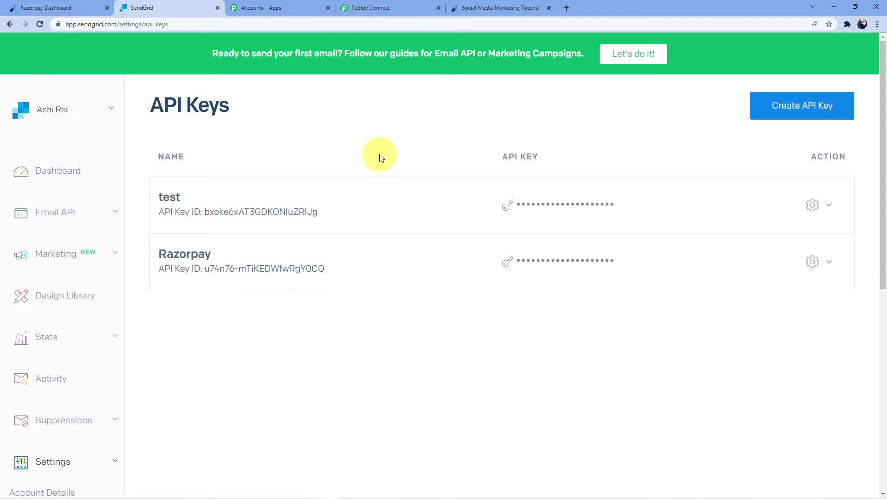
click(788, 110)
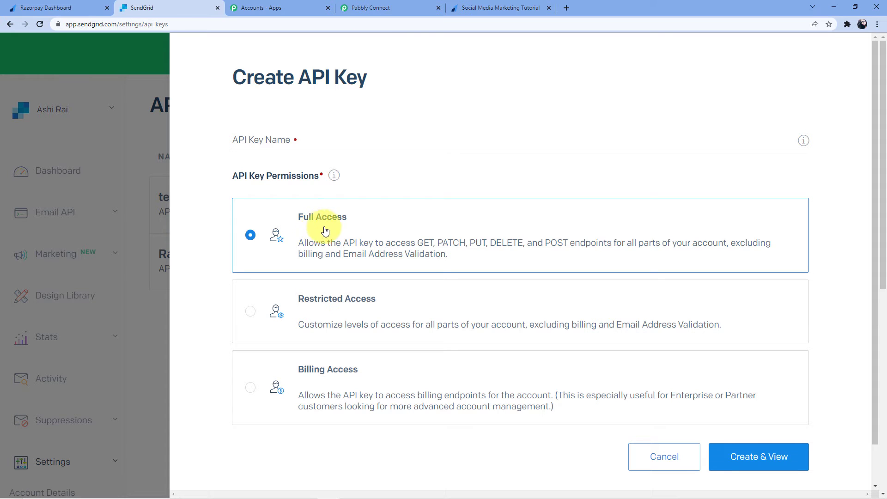
click(369, 8)
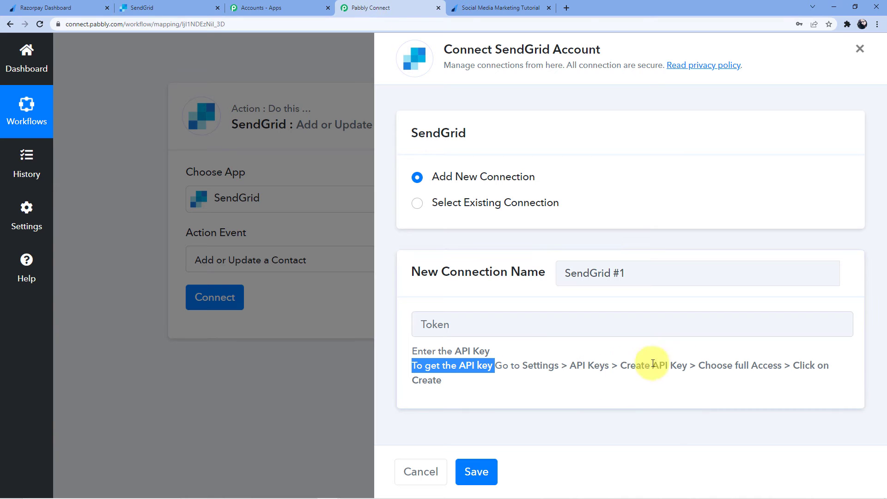
drag(698, 365, 810, 365)
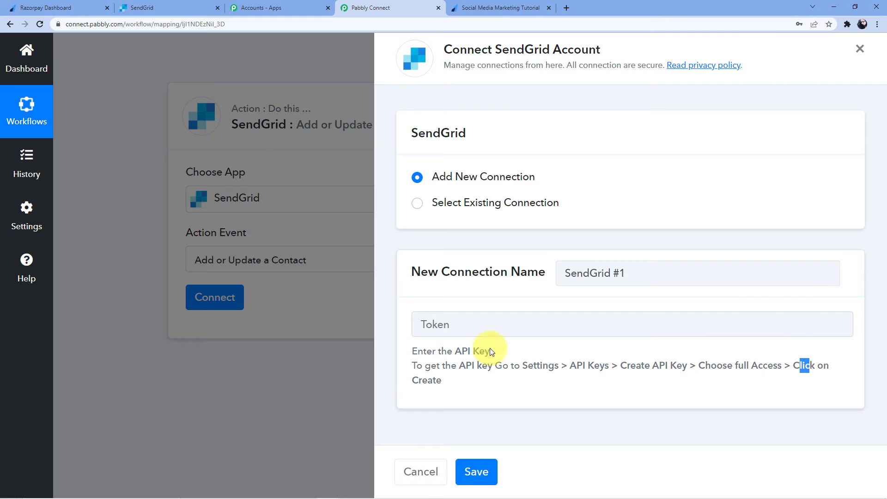
click(170, 9)
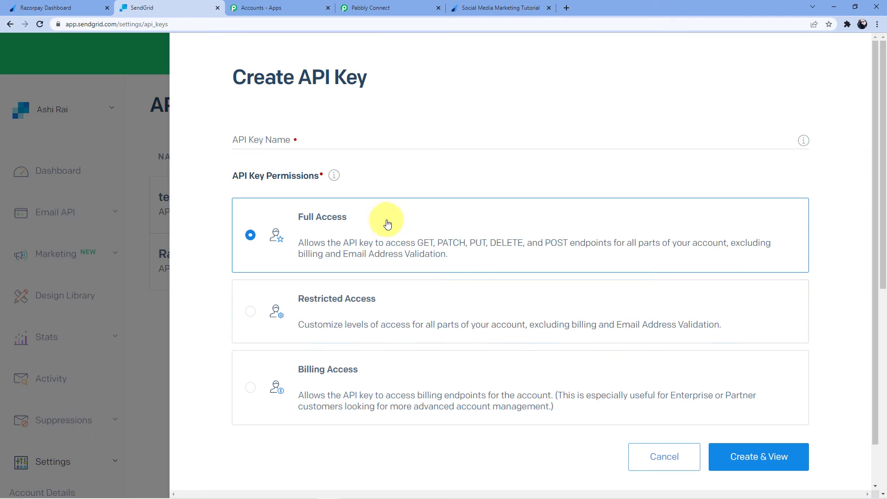
Step: Create a Full Access API key named 'Razorpay to SendGrid' and copy it for Pabbly Connect
click(304, 139)
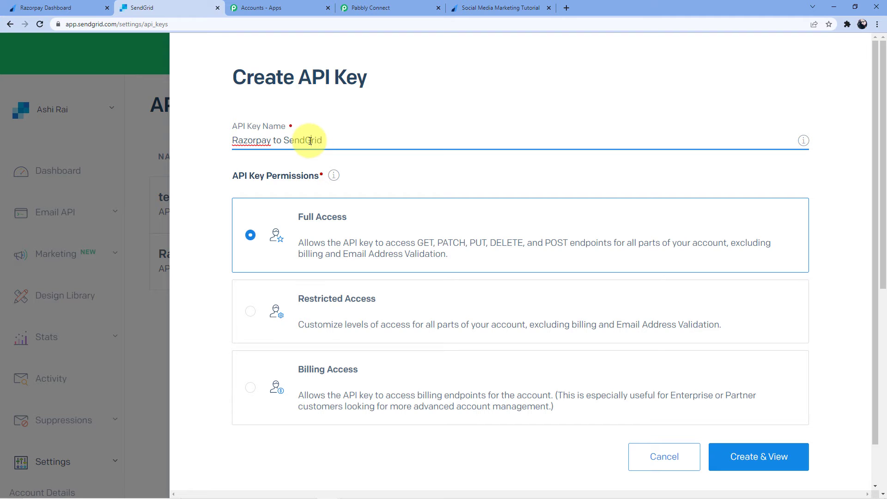
scroll(379, 152, down, 1)
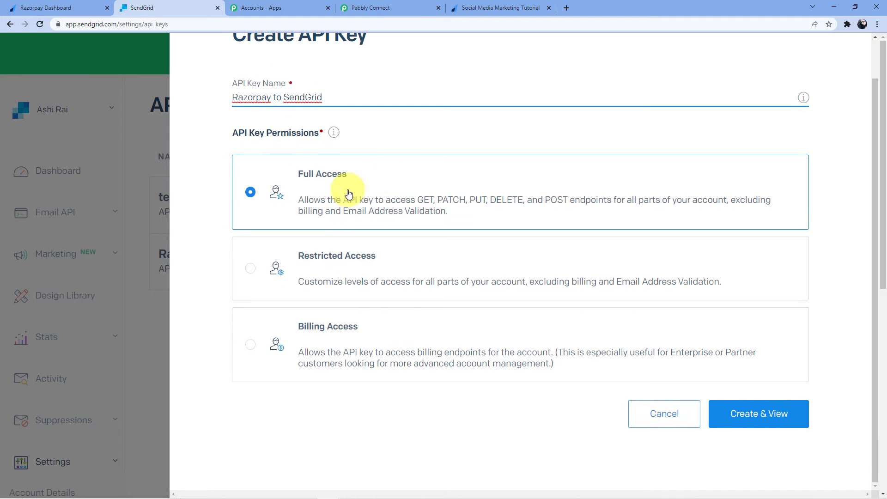
click(754, 420)
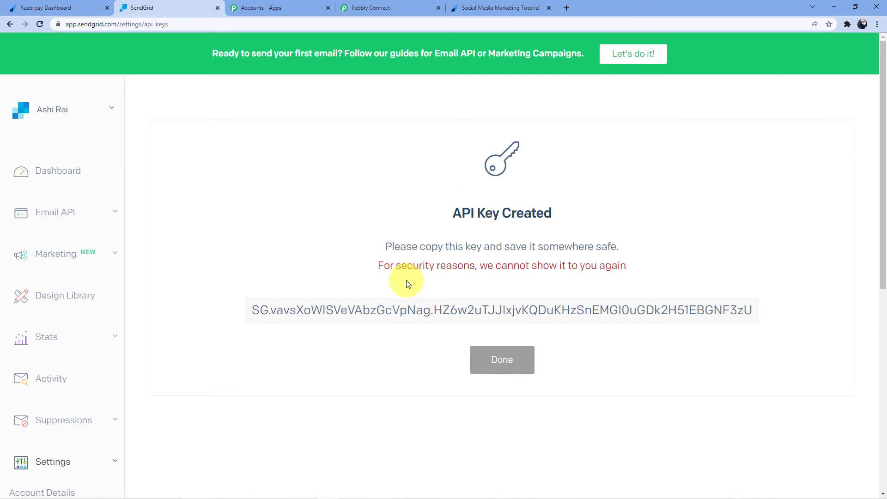
click(505, 310)
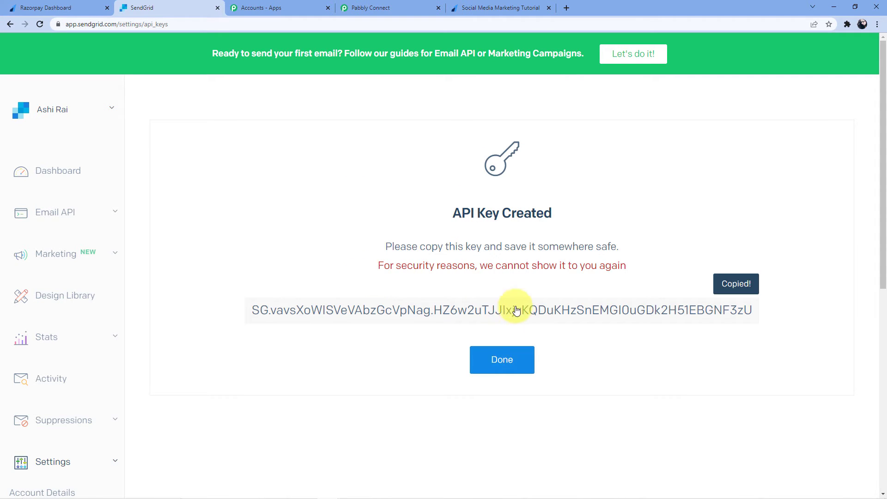
click(375, 6)
click(459, 331)
Step: Paste the SendGrid API key into the token field and save the connection
key(ctrl+v)
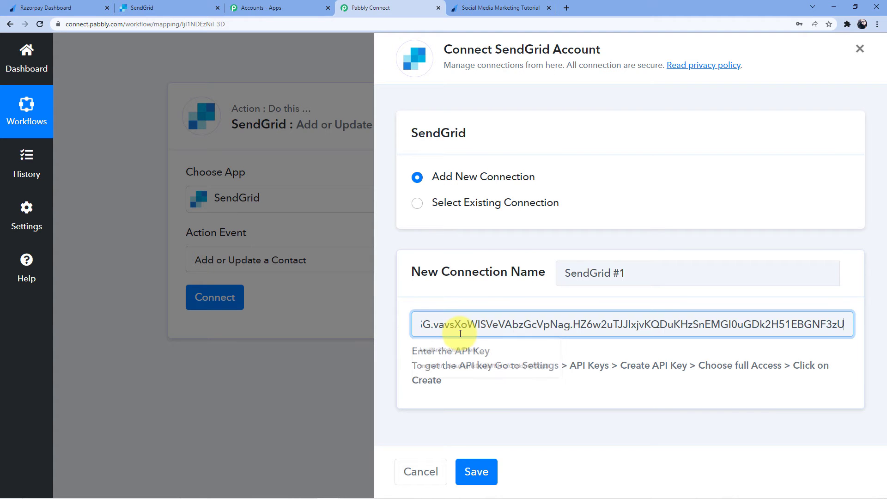
click(477, 470)
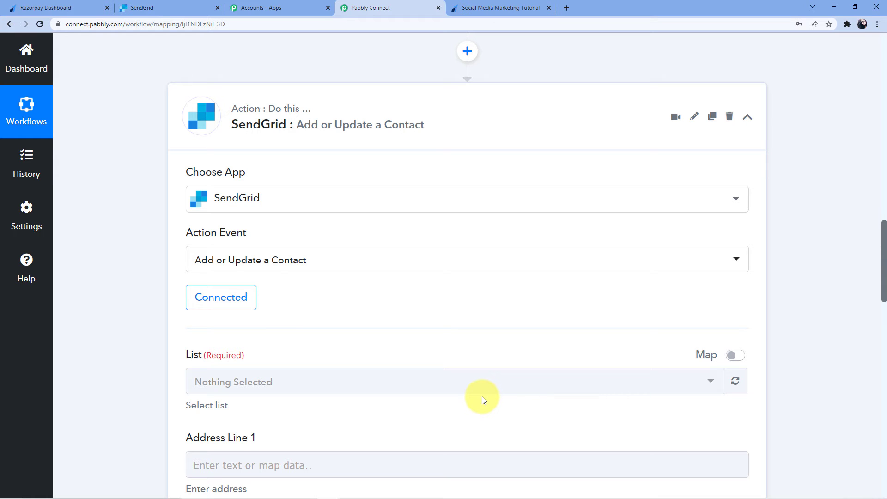
scroll(422, 196, down, 3)
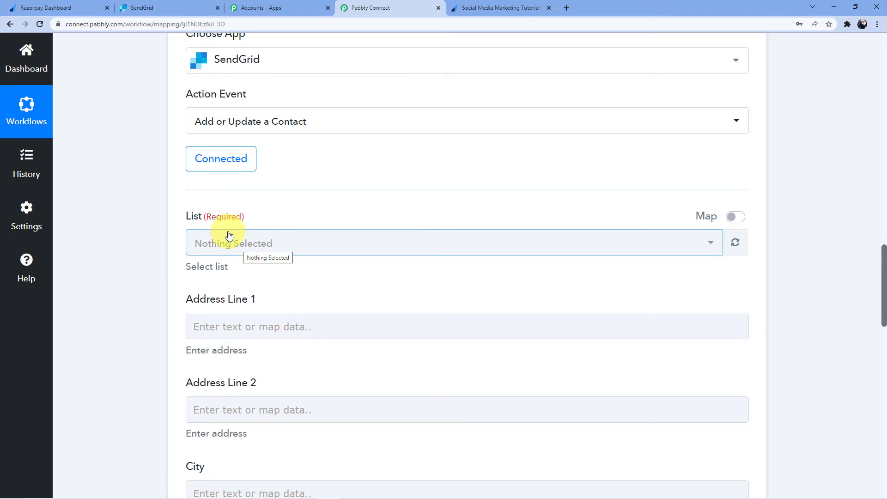
click(167, 5)
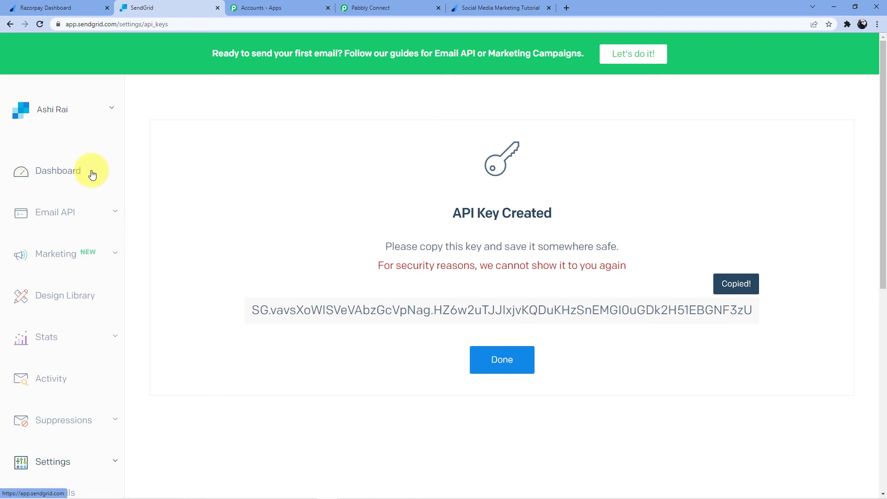
Step: Under SendGrid Marketing > Contacts, check the Razorpay list's single contact, then return to Pabbly Connect
scroll(64, 218, down, 1)
click(64, 218)
click(34, 279)
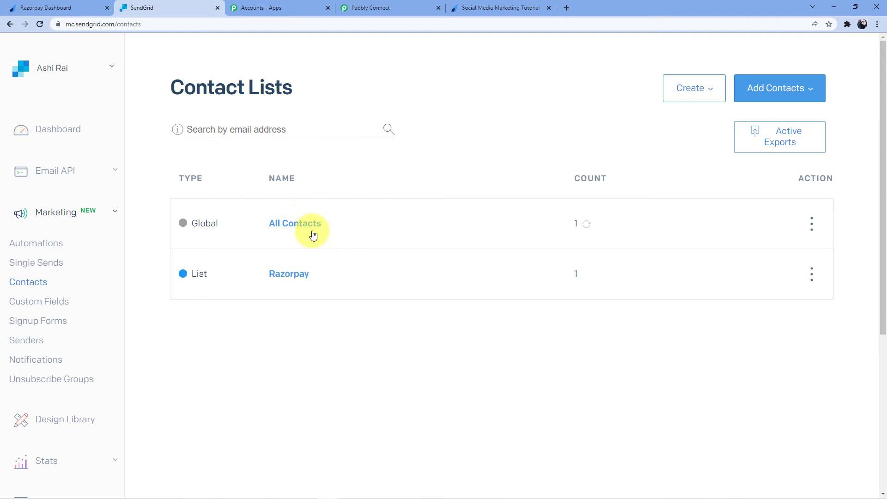
click(295, 280)
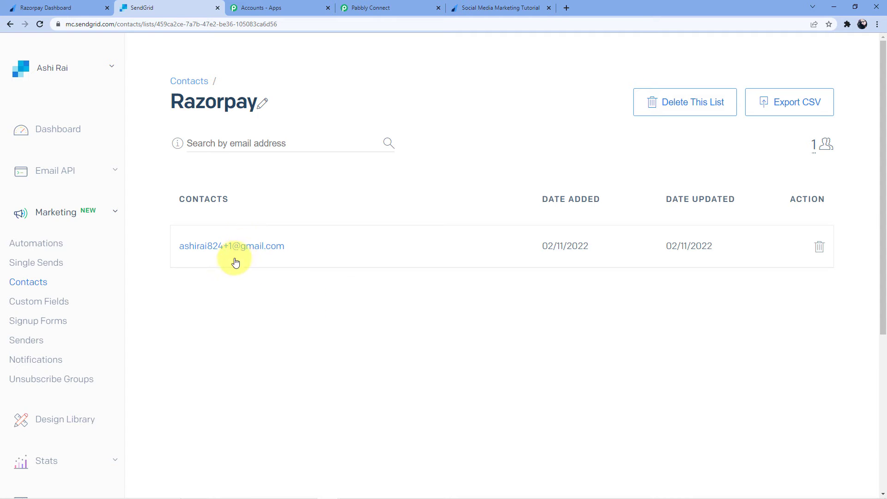
click(11, 26)
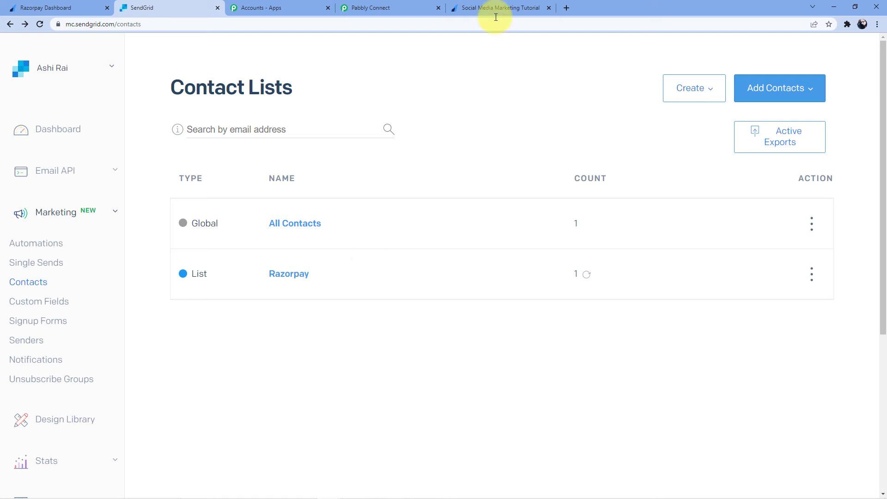
click(505, 6)
click(401, 2)
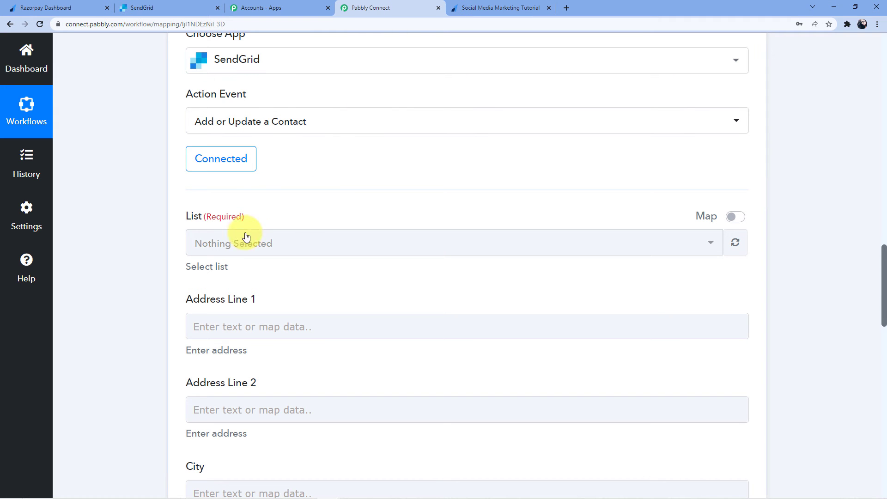
Step: Pick Razorpay in the List dropdown and look over the remaining contact fields
click(241, 245)
click(293, 205)
scroll(264, 279, down, 1)
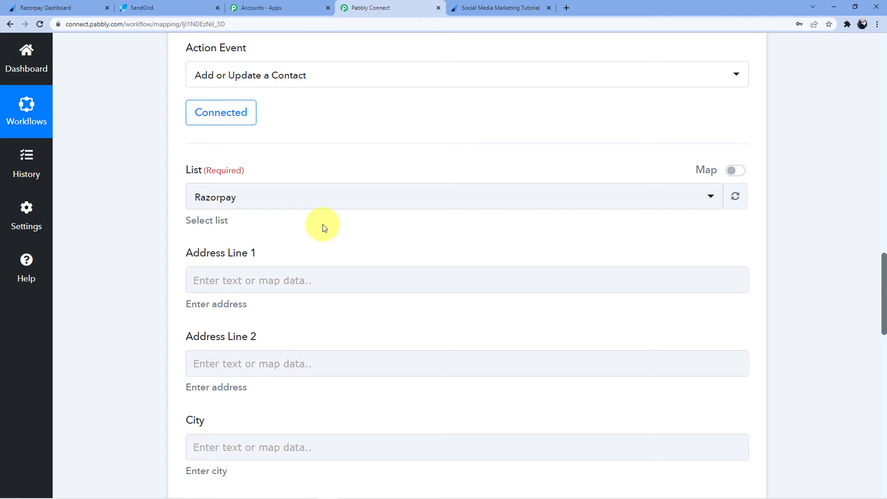
scroll(323, 227, up, 10)
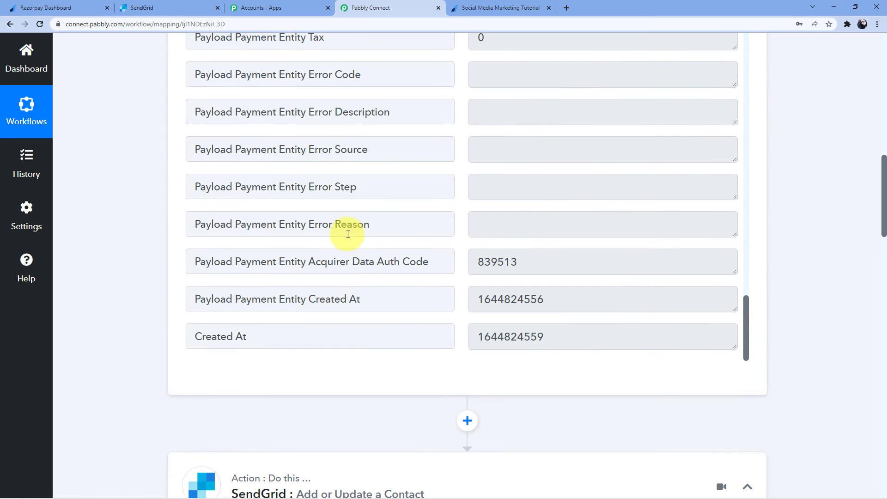
scroll(374, 138, down, 10)
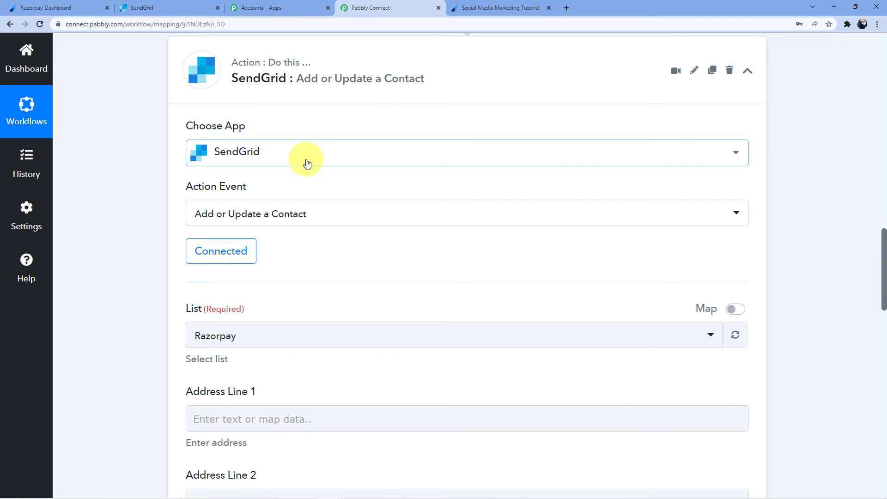
scroll(308, 163, down, 12)
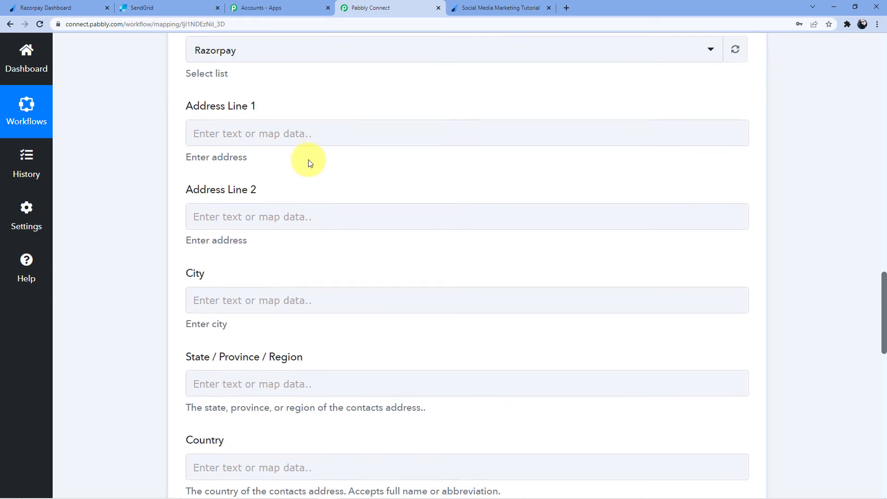
scroll(318, 178, down, 3)
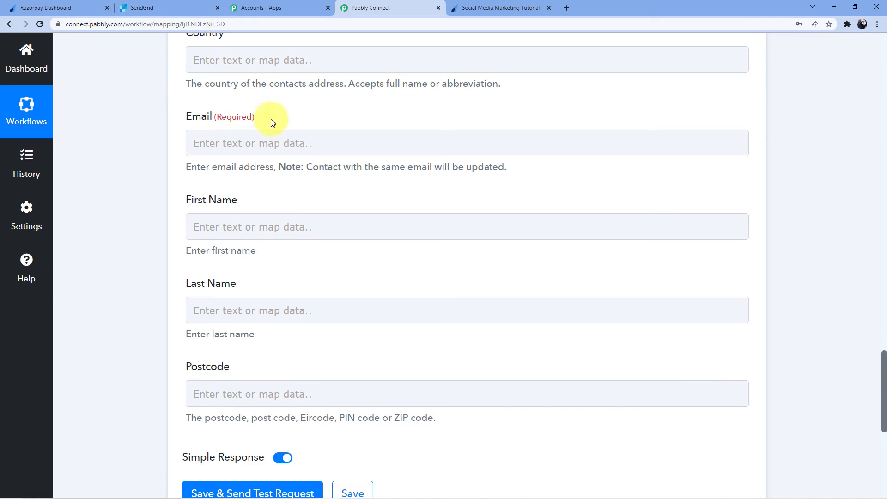
Step: Map Email to the Razorpay Payload Payment Entity Email
click(204, 143)
click(287, 243)
scroll(356, 307, down, 5)
scroll(406, 333, down, 5)
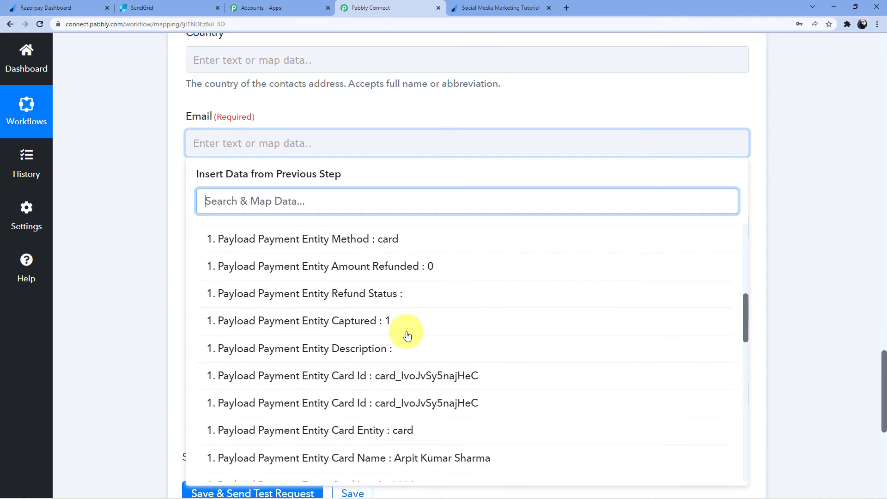
scroll(414, 329, down, 9)
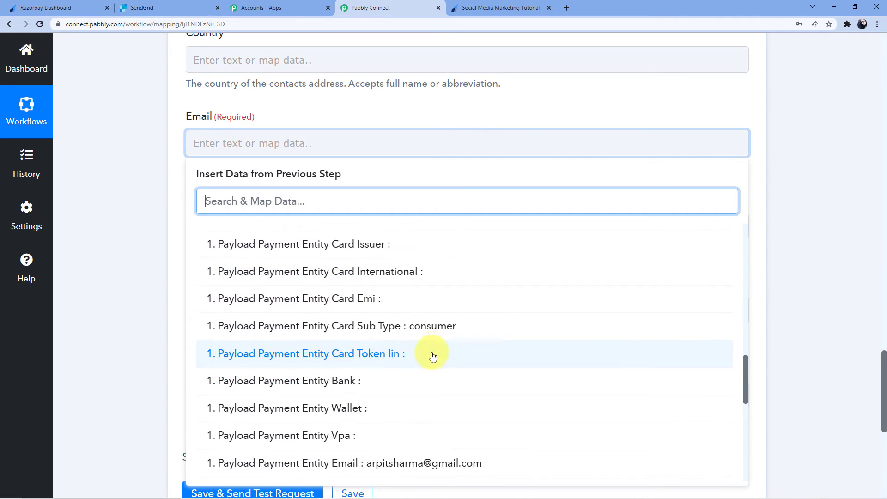
click(400, 282)
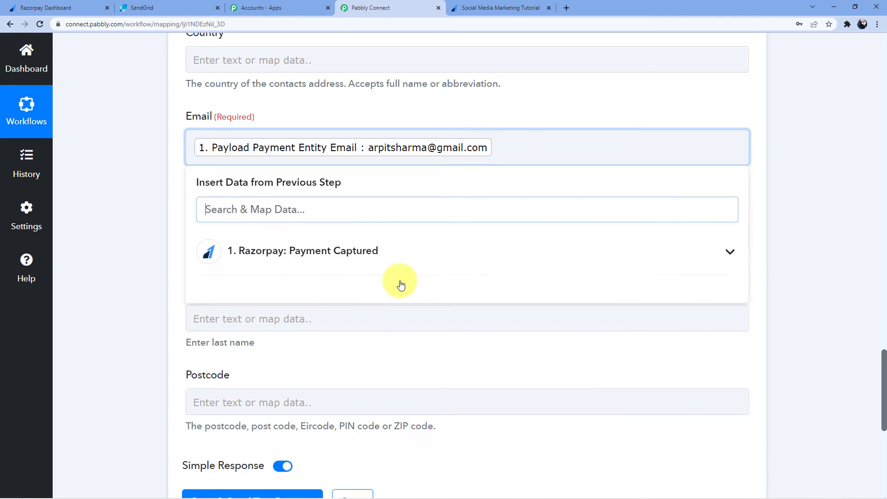
click(149, 248)
Step: Map First Name to the payment's Notes First Name
click(223, 227)
click(318, 340)
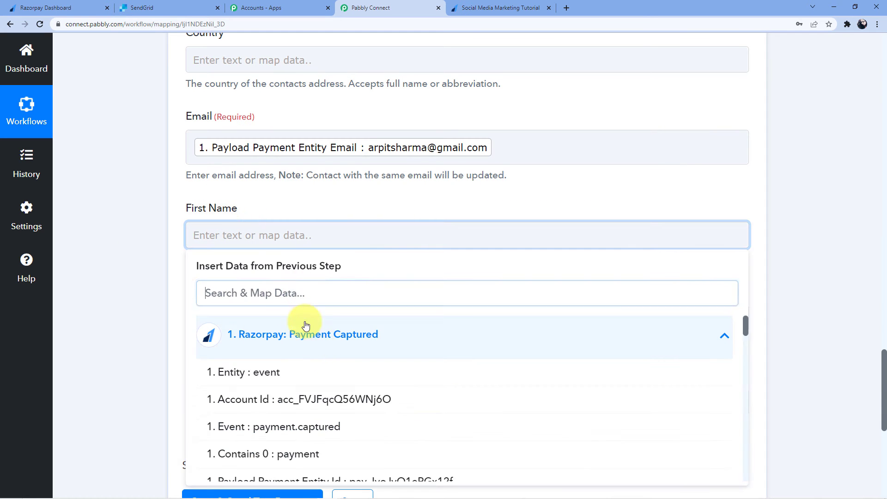
scroll(376, 316, down, 8)
scroll(375, 317, down, 10)
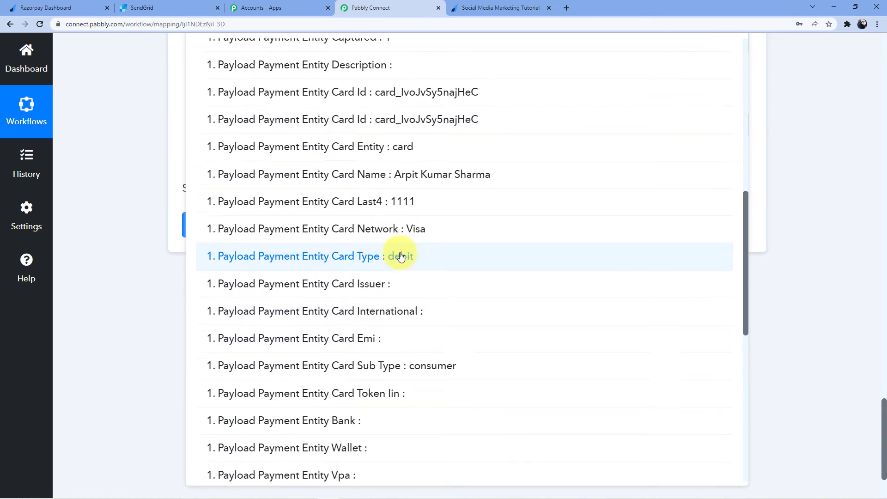
click(415, 297)
click(151, 268)
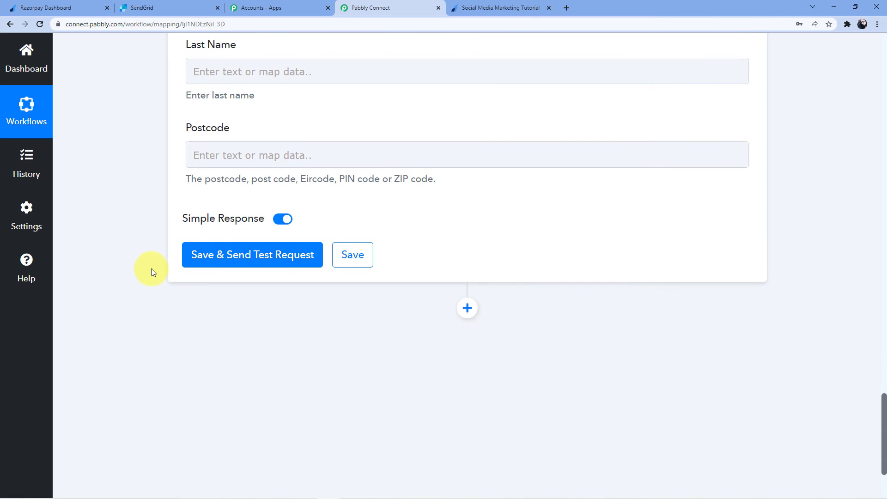
Step: Map Last Name to the payment's Notes Last Name
scroll(167, 259, up, 4)
click(229, 258)
click(279, 353)
scroll(439, 356, down, 8)
scroll(439, 359, down, 10)
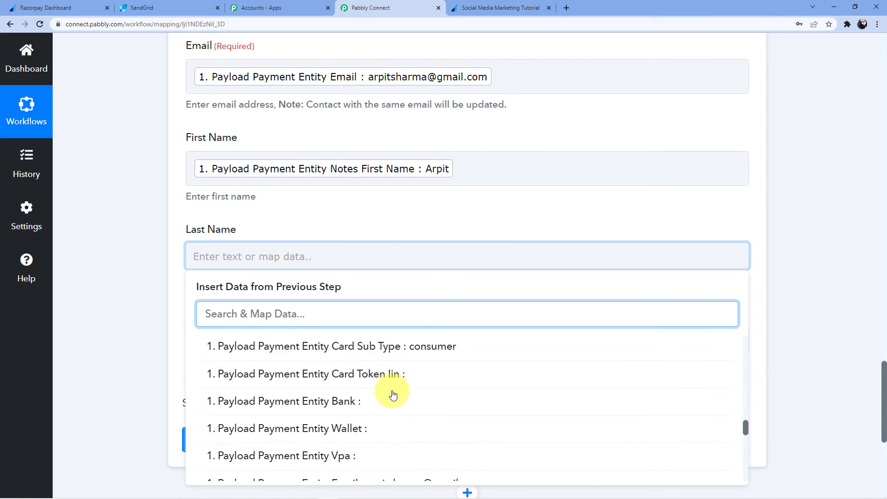
scroll(419, 409, down, 3)
scroll(416, 388, up, 3)
click(407, 379)
click(143, 307)
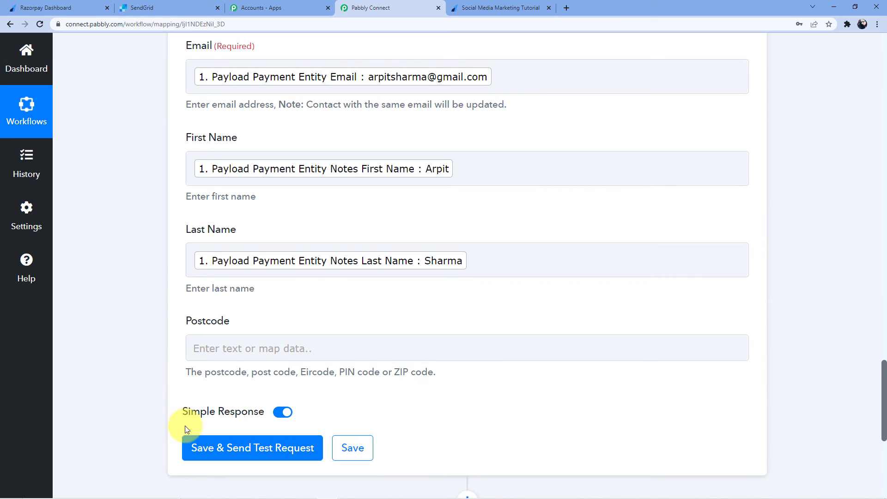
scroll(138, 351, down, 1)
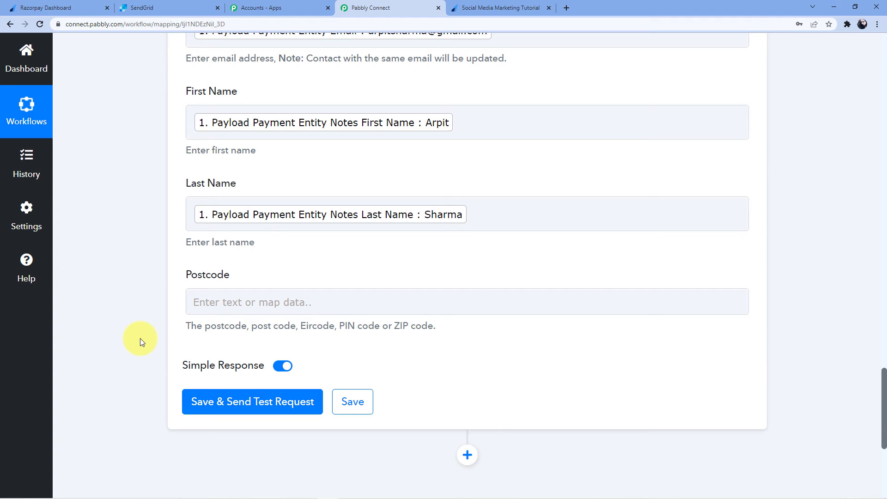
Step: Save the SendGrid action and send a test request, getting a response with a Job Id
click(263, 401)
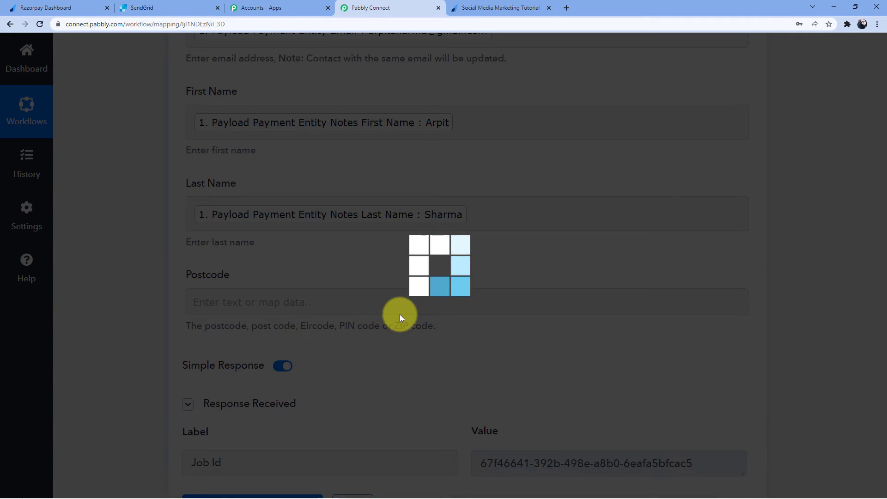
scroll(206, 319, down, 3)
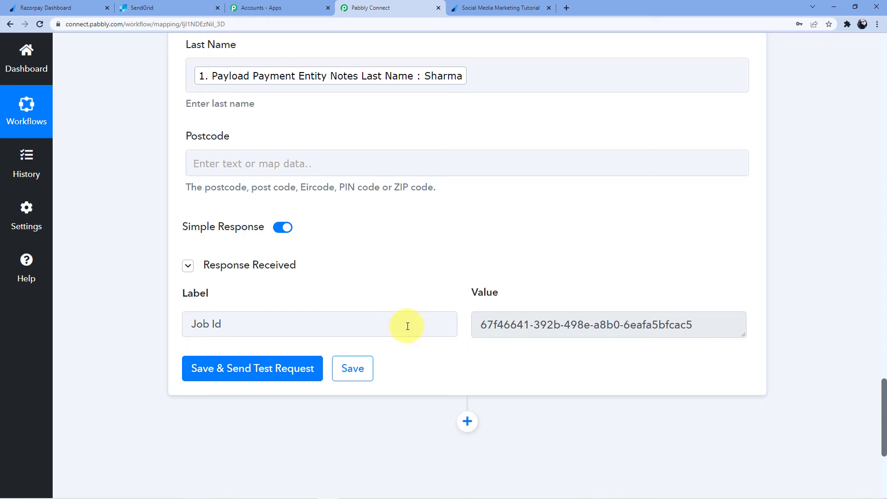
click(146, 7)
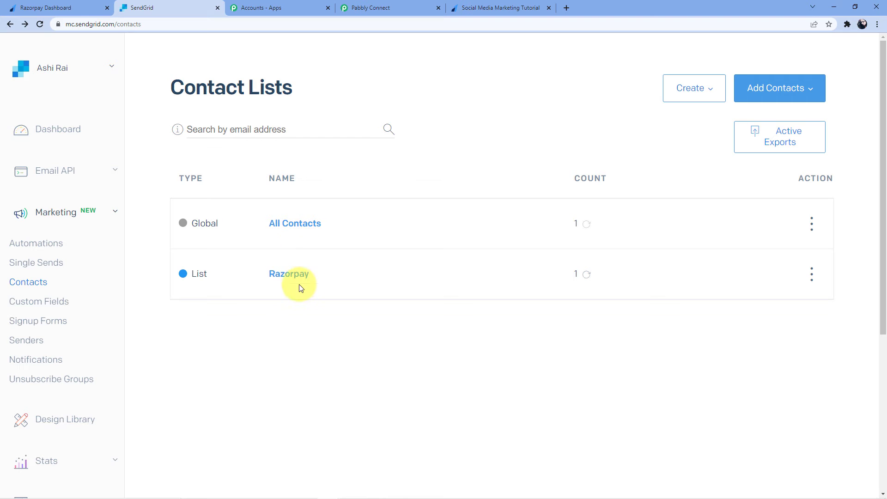
Step: Refresh SendGrid's Razorpay list and review the new contact's name and email fields
click(288, 274)
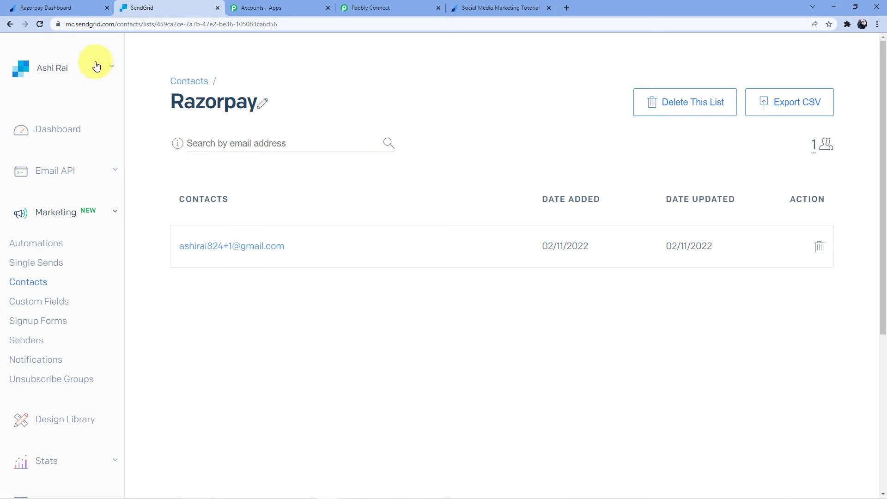
click(40, 24)
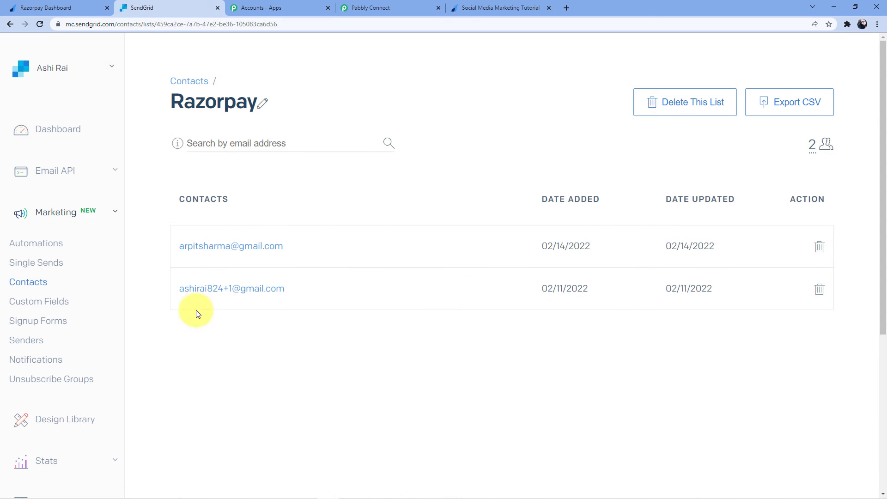
click(240, 248)
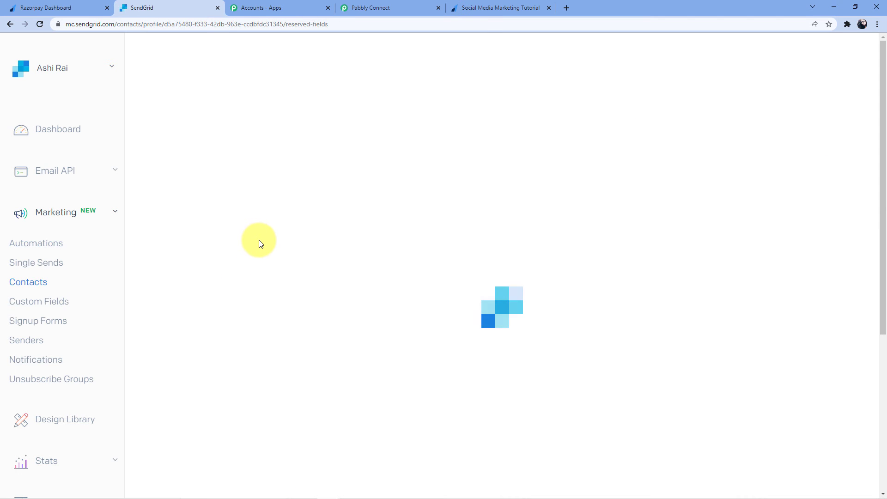
scroll(416, 171, down, 4)
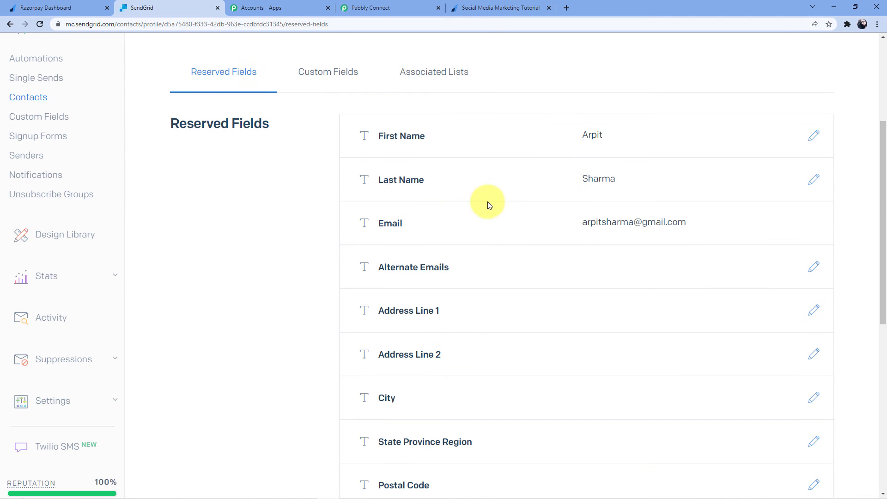
scroll(483, 283, down, 4)
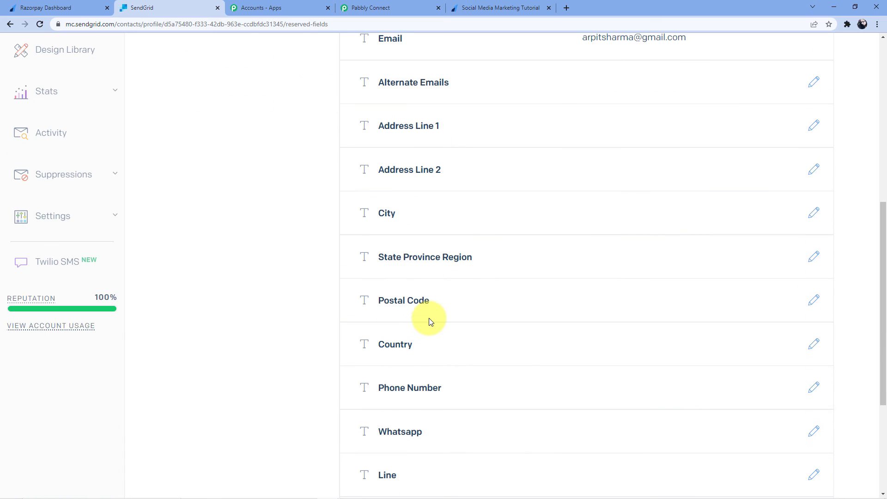
scroll(430, 322, down, 3)
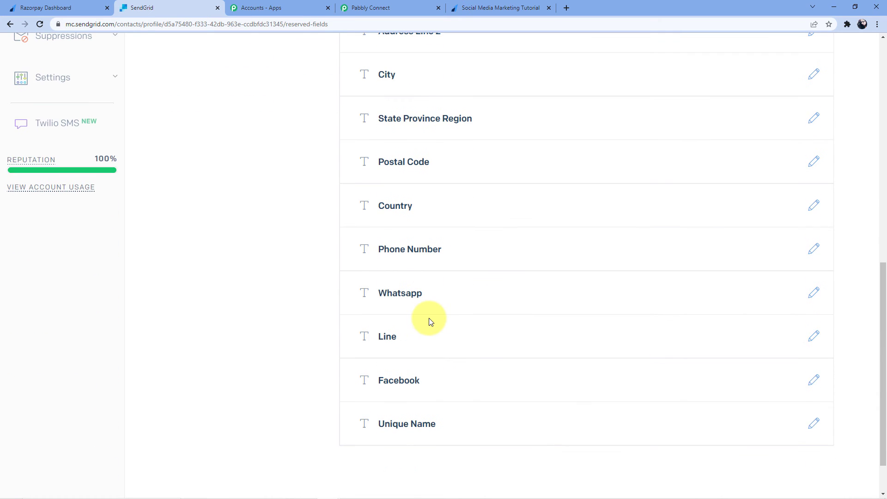
scroll(429, 322, up, 11)
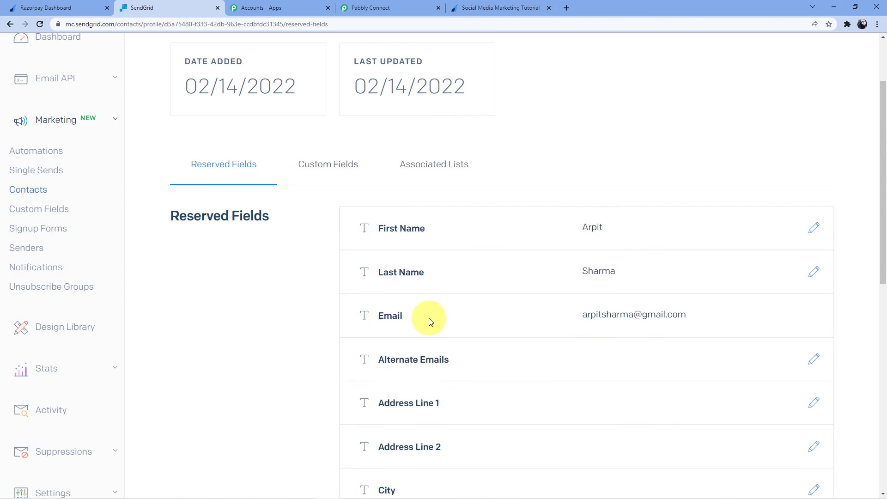
click(10, 26)
Step: Reload the course payment page and enter the payer's first and last name
click(489, 5)
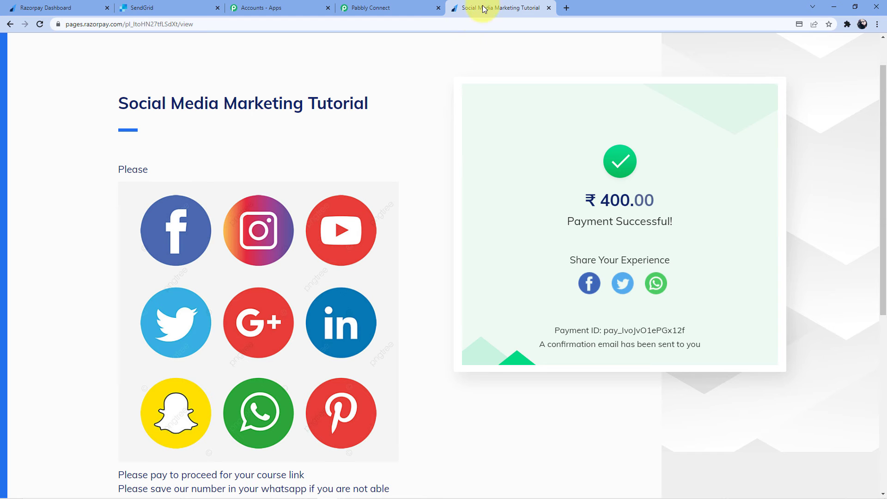
click(383, 27)
key(Return)
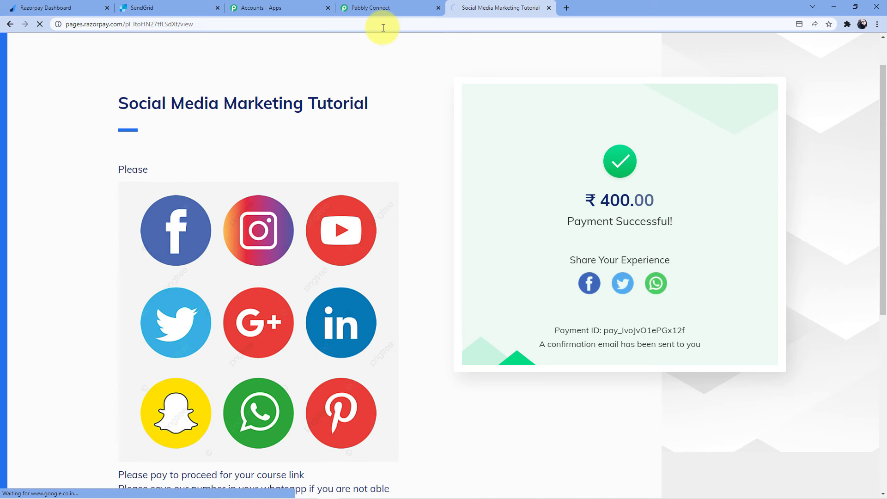
scroll(683, 142, down, 1)
click(636, 153)
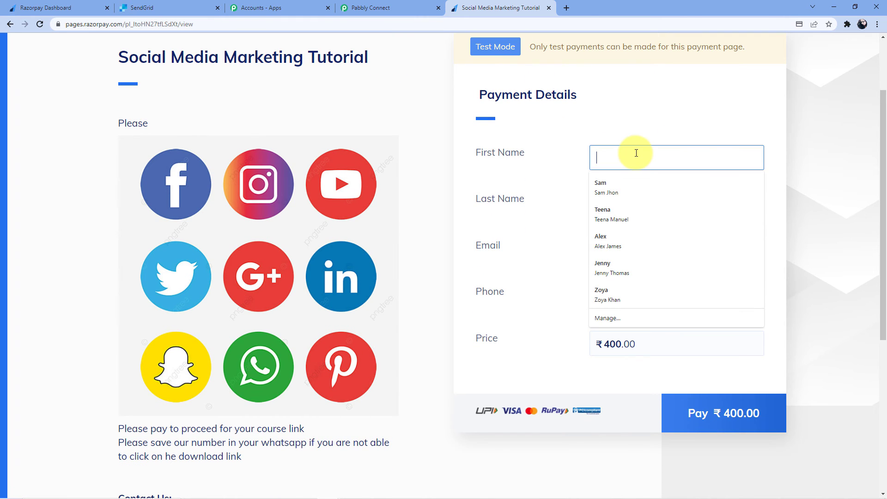
text(Swati)
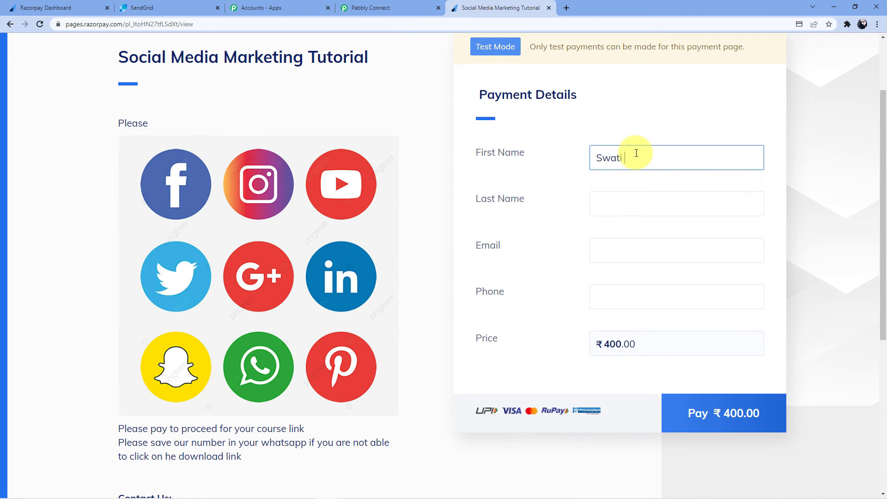
click(614, 203)
text(Sha)
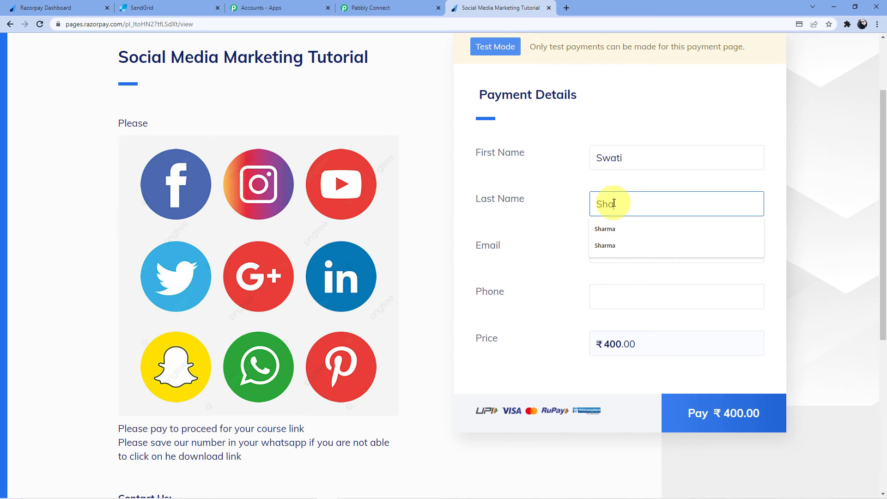
click(614, 228)
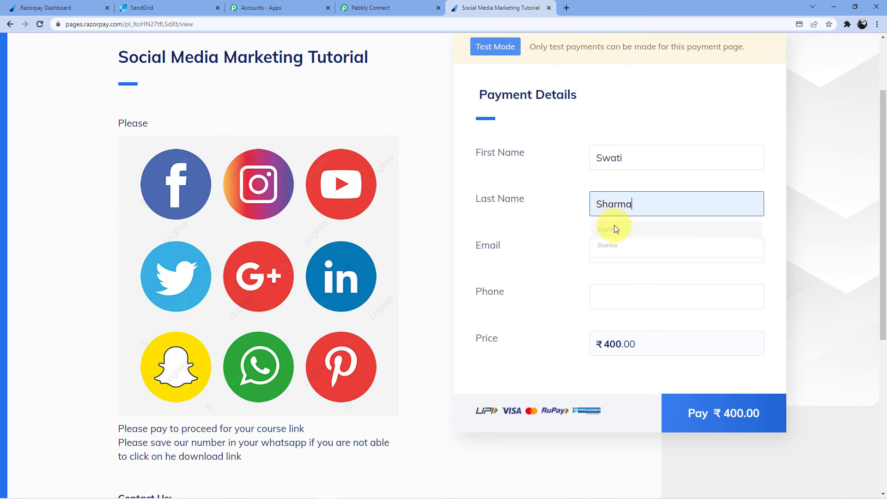
Step: Enter the payer's email and phone number, then submit the ₹400 payment
click(615, 249)
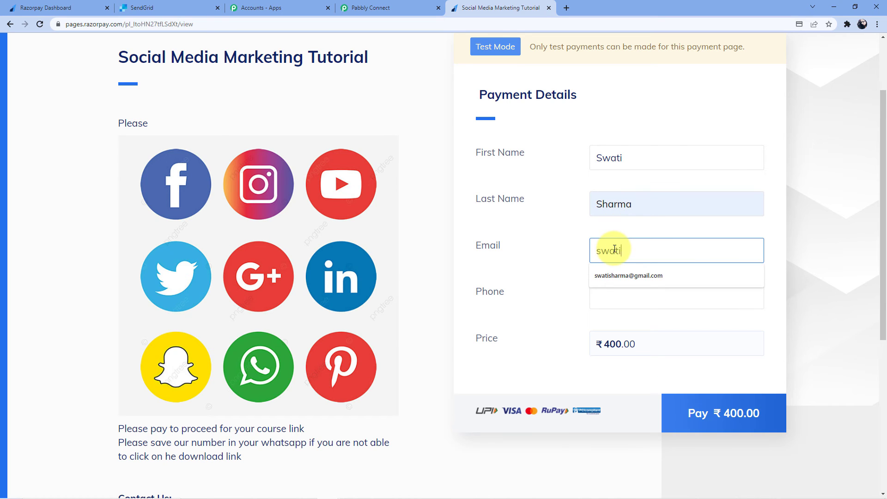
click(636, 276)
click(625, 297)
text(0)
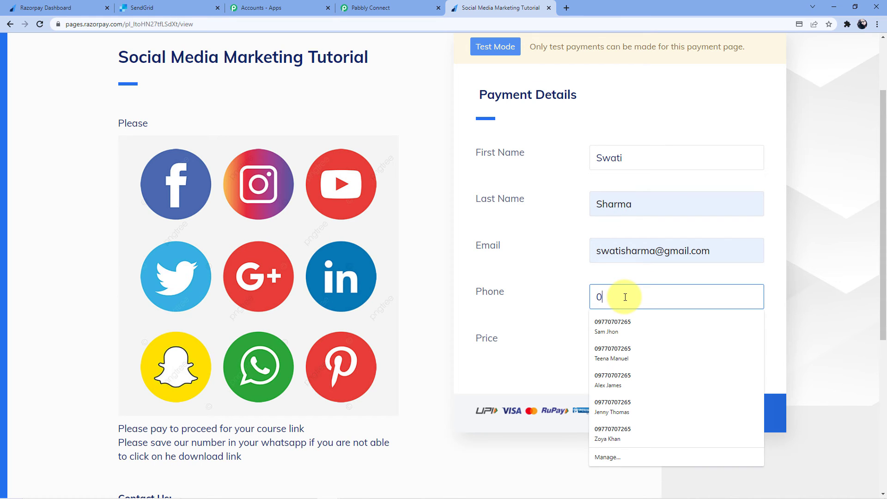
text(9876543217)
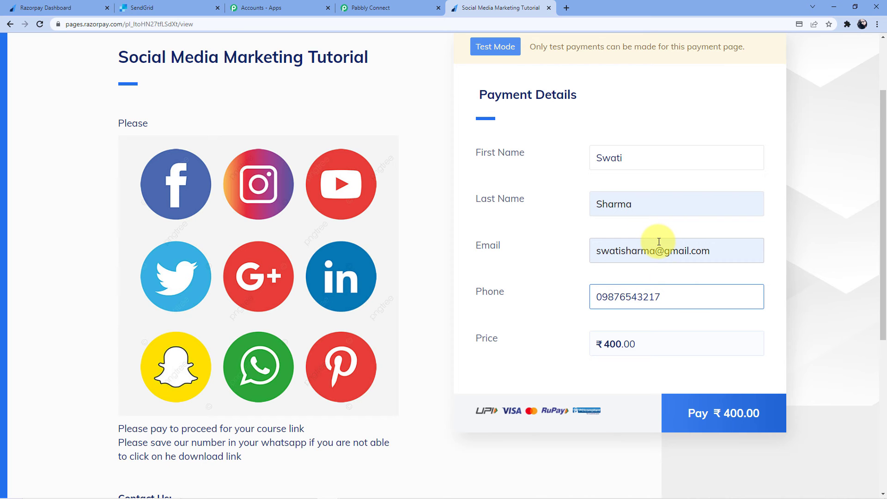
key(BackSpace)
key(Return)
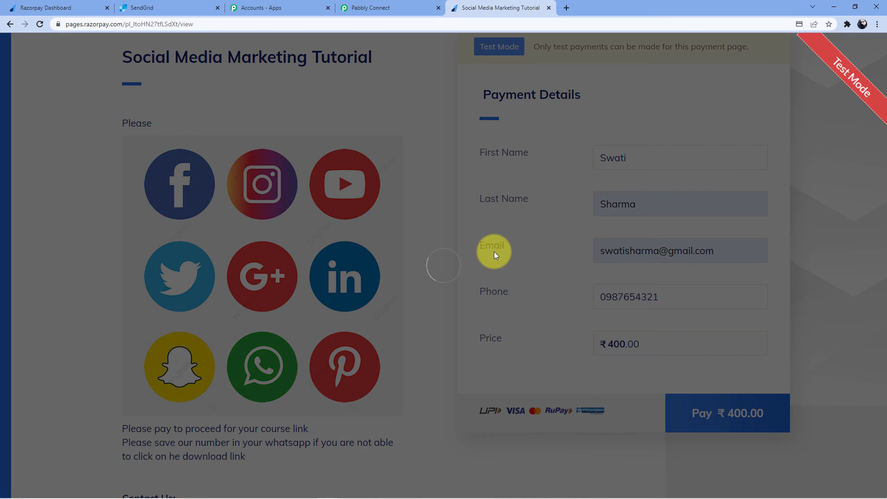
click(439, 282)
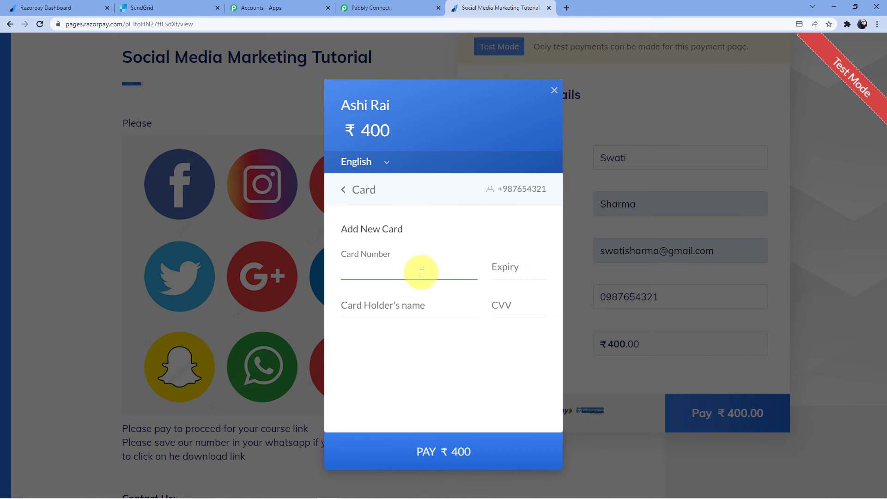
text(4111 1111 1111 111)
click(507, 269)
text(12 / )
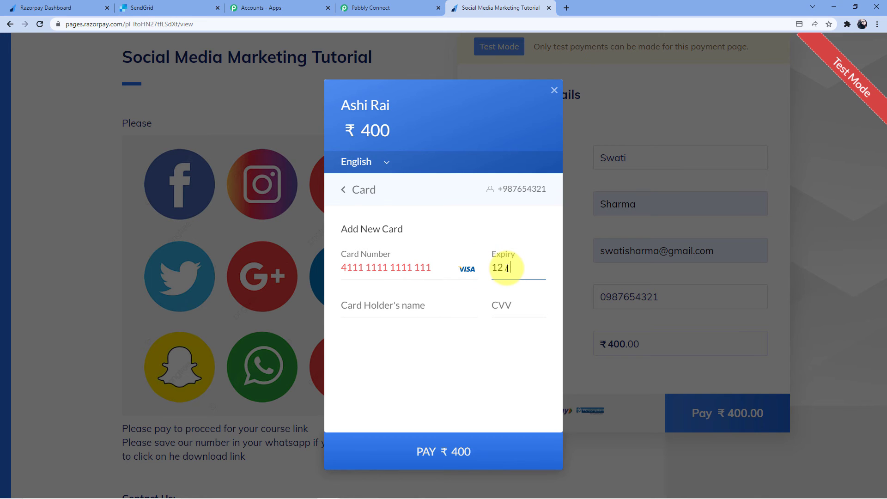
text(24)
click(430, 268)
text(1)
click(412, 299)
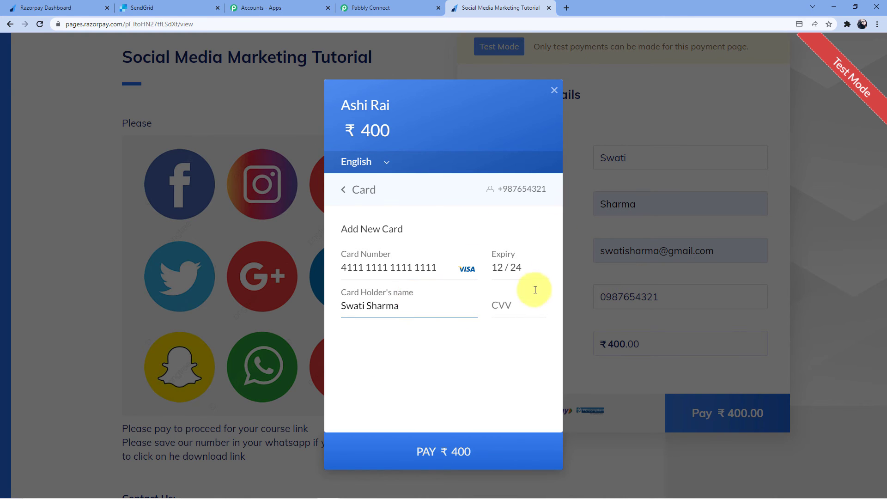
click(499, 309)
text(123)
Step: Submit the ₹400 payment, mark it successful on the demo bank page, and return to SendGrid
click(455, 452)
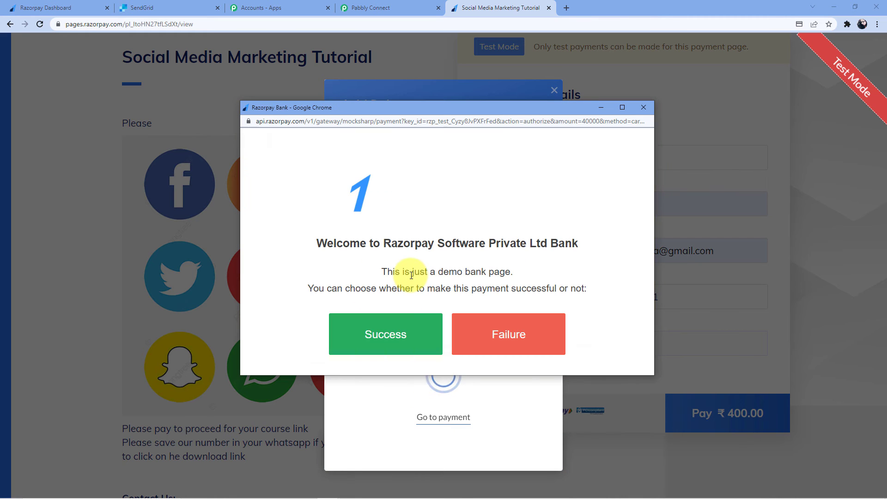
click(390, 337)
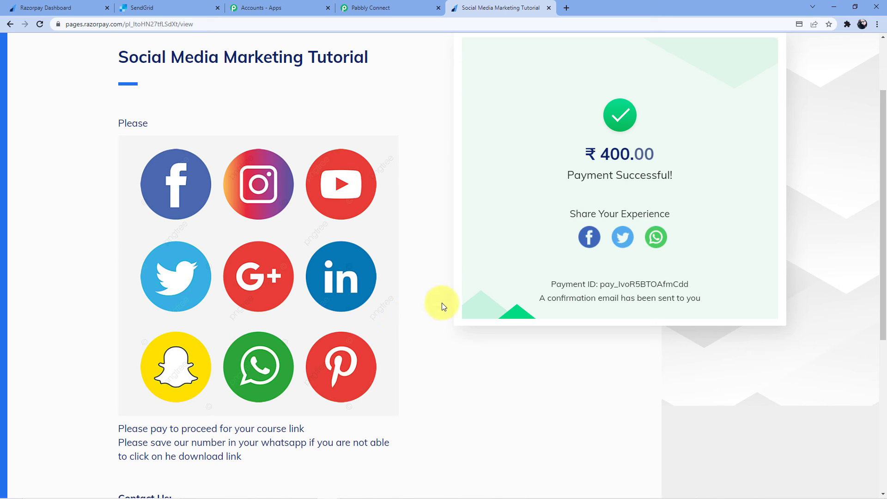
scroll(422, 298, up, 2)
click(194, 4)
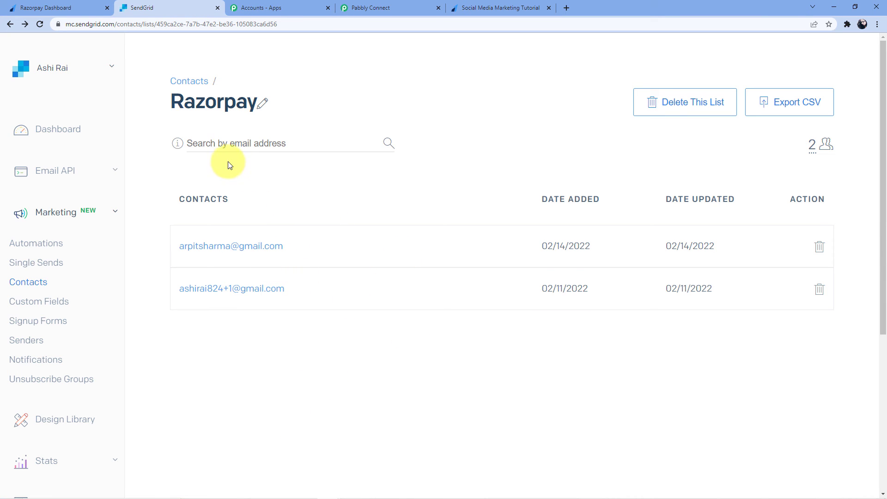
Step: Reload the Razorpay contact list until the new payer appears, then review their contact profile
click(40, 24)
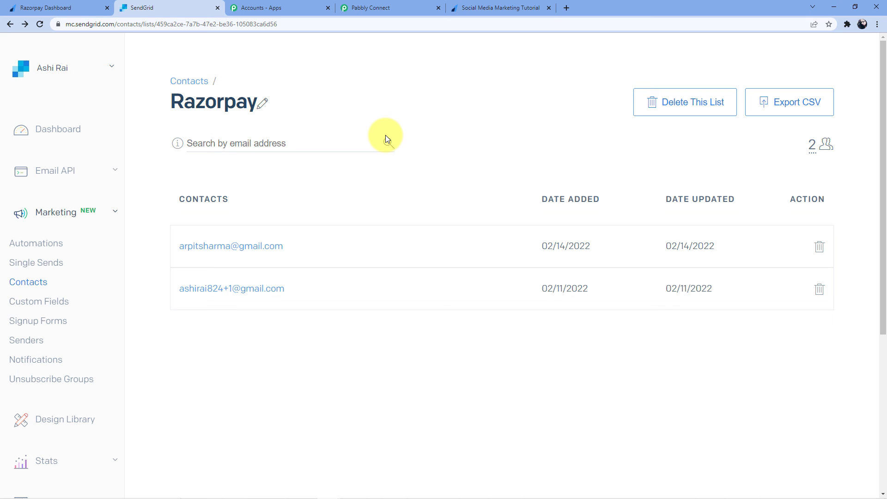
click(40, 25)
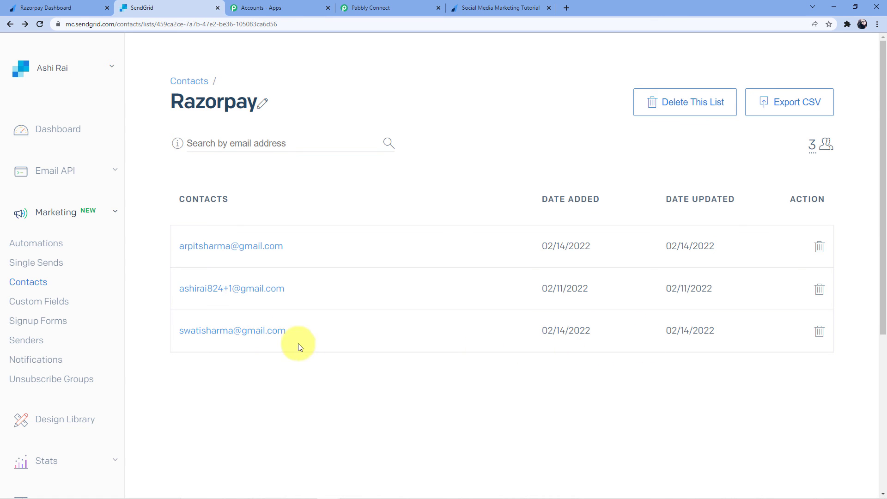
click(243, 332)
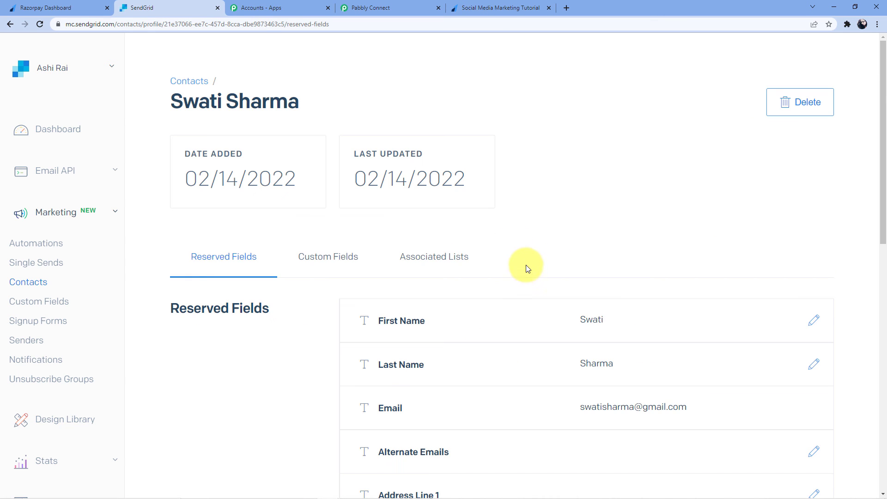
scroll(610, 317, down, 2)
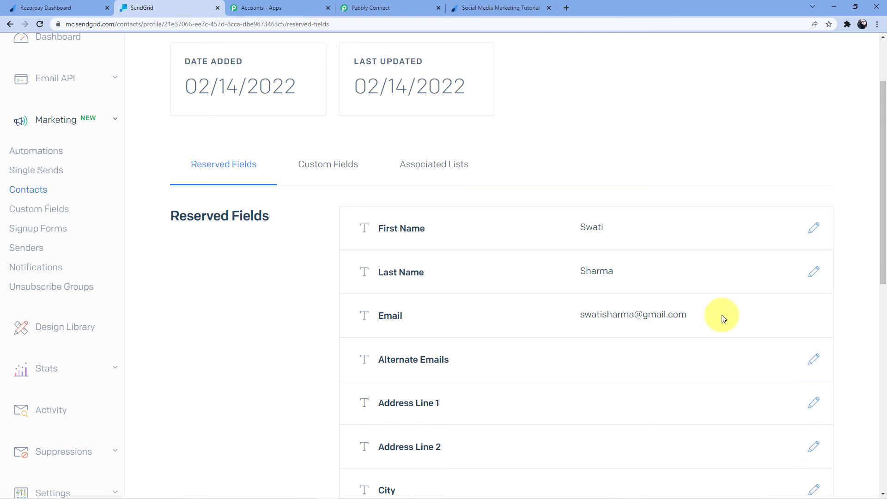
scroll(620, 327, up, 1)
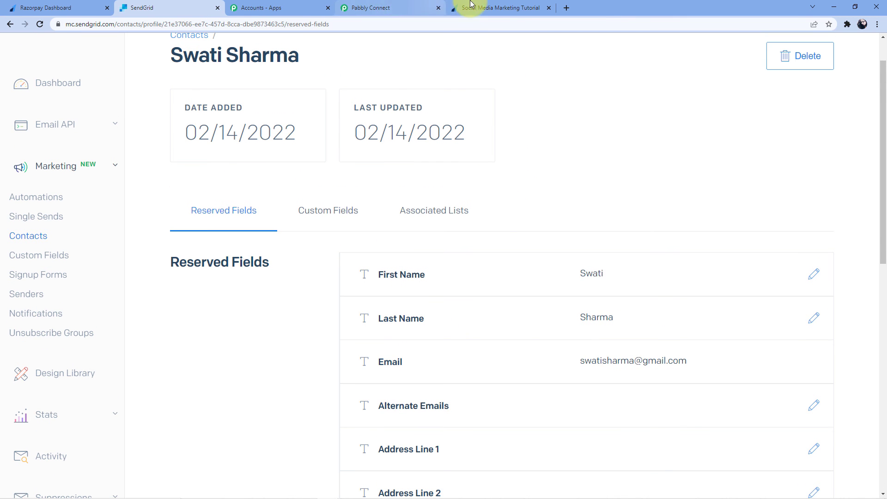
Step: Back in the Pabbly Connect workflow, collapse the SendGrid action and Razorpay trigger steps
click(387, 8)
scroll(390, 333, up, 10)
scroll(387, 325, up, 13)
click(373, 320)
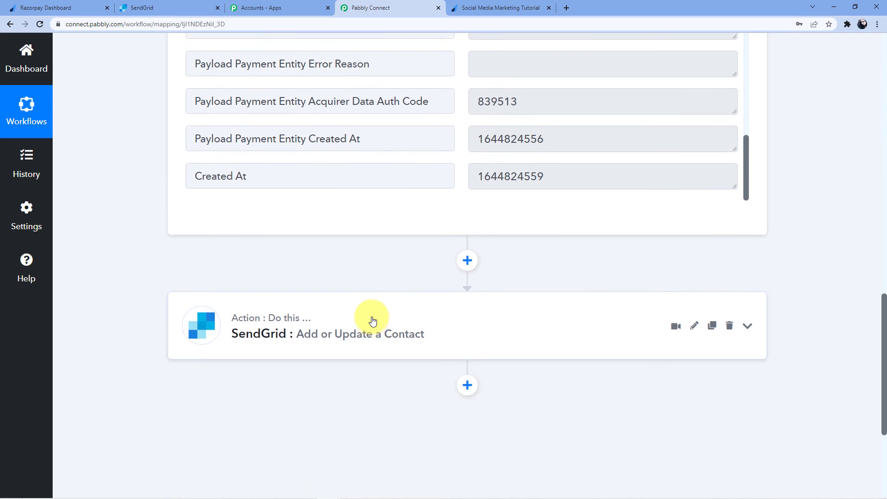
scroll(370, 318, up, 15)
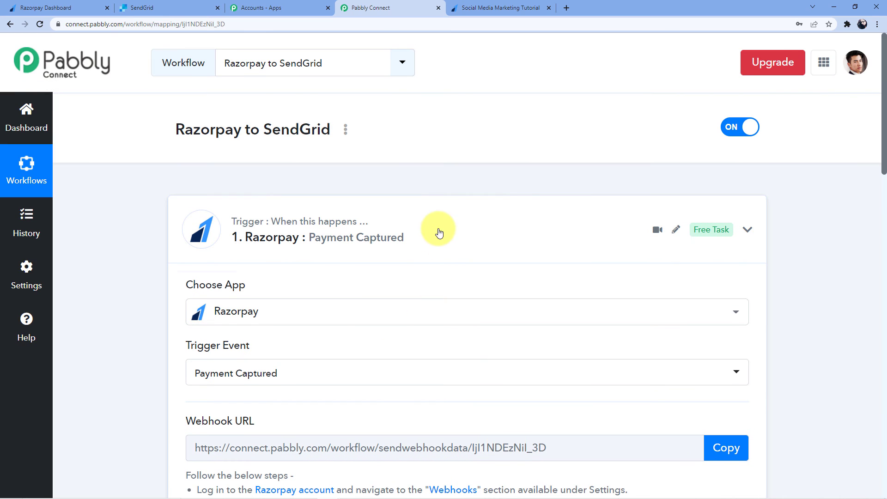
click(439, 232)
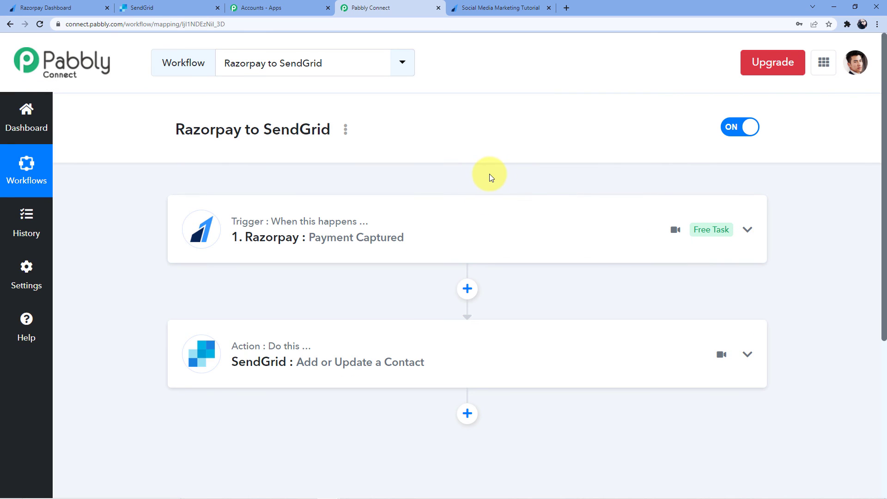